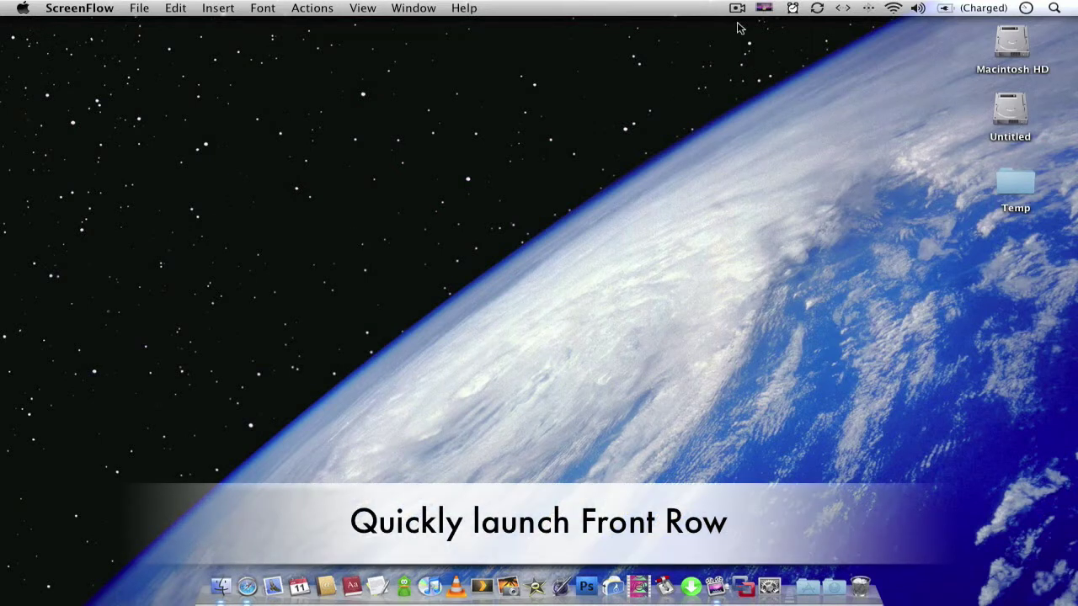
Launch Front Row, open its Movies section and look at the Movies Folder entry
key(super+Escape)
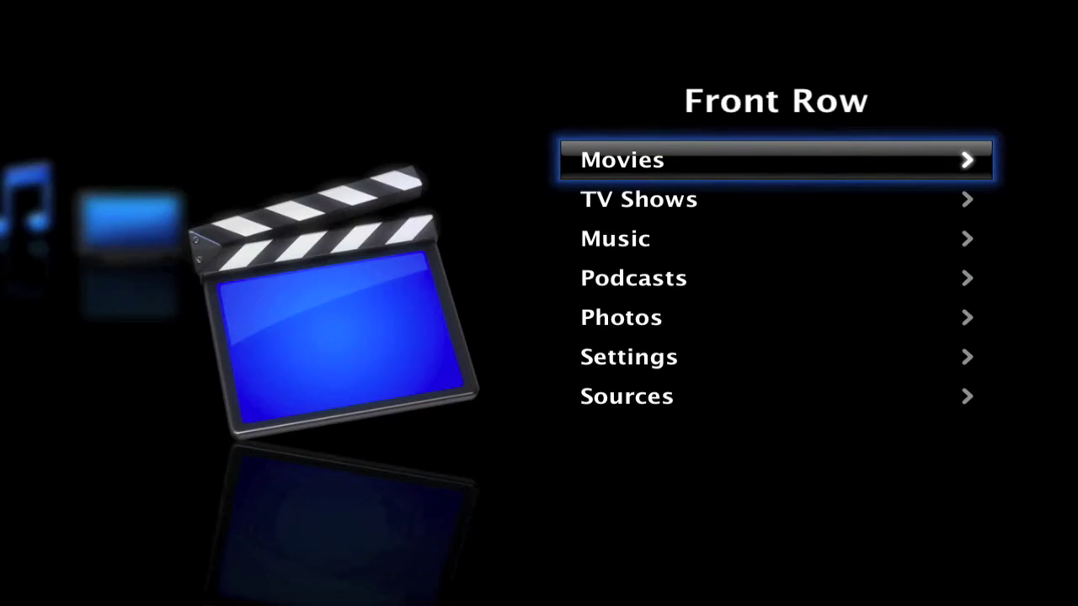
key(super)
key(super+Escape)
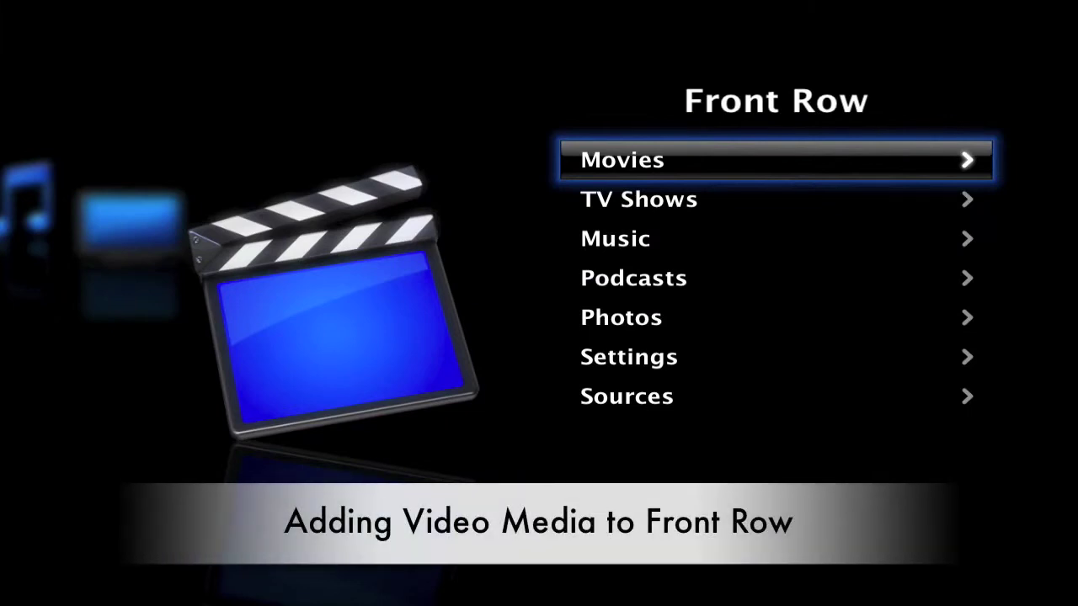
key(Return)
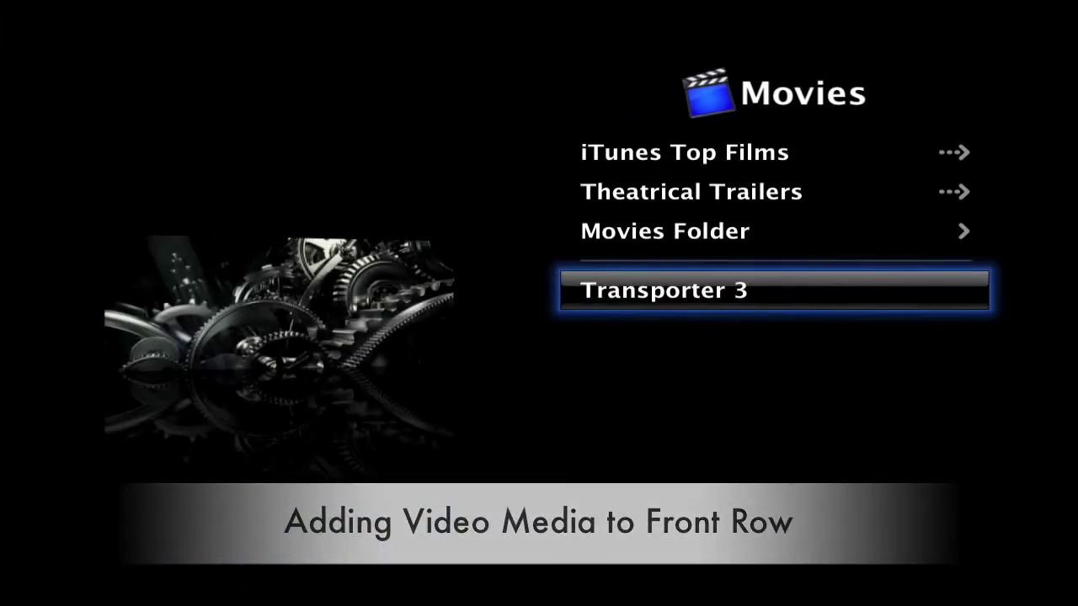
key(Up)
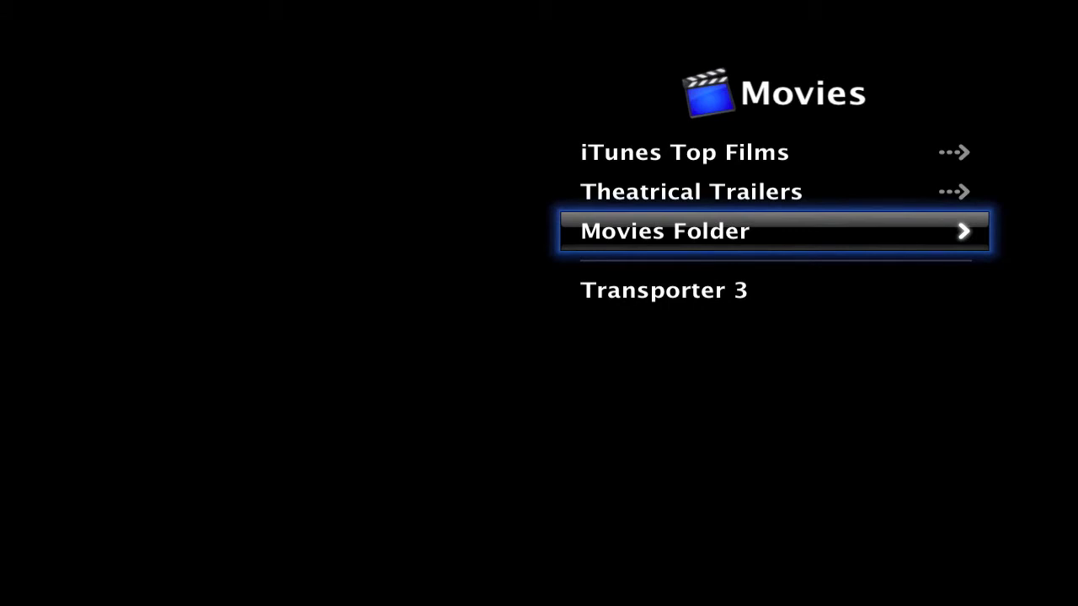
key(Down)
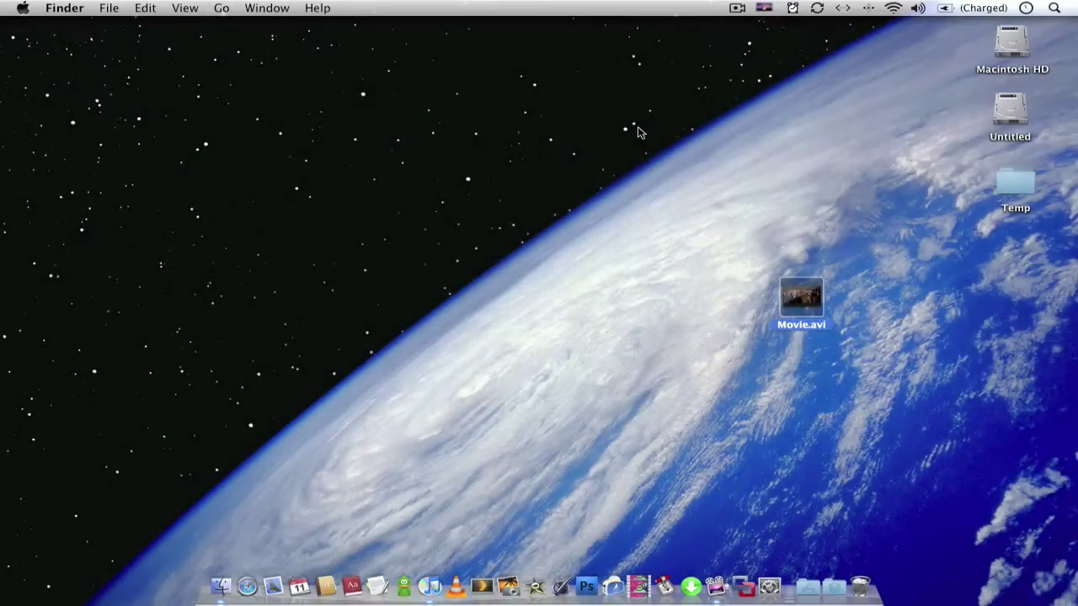
Open the home folder's Movies folder in Finder and move Movie.avi from the desktop into it
click(225, 577)
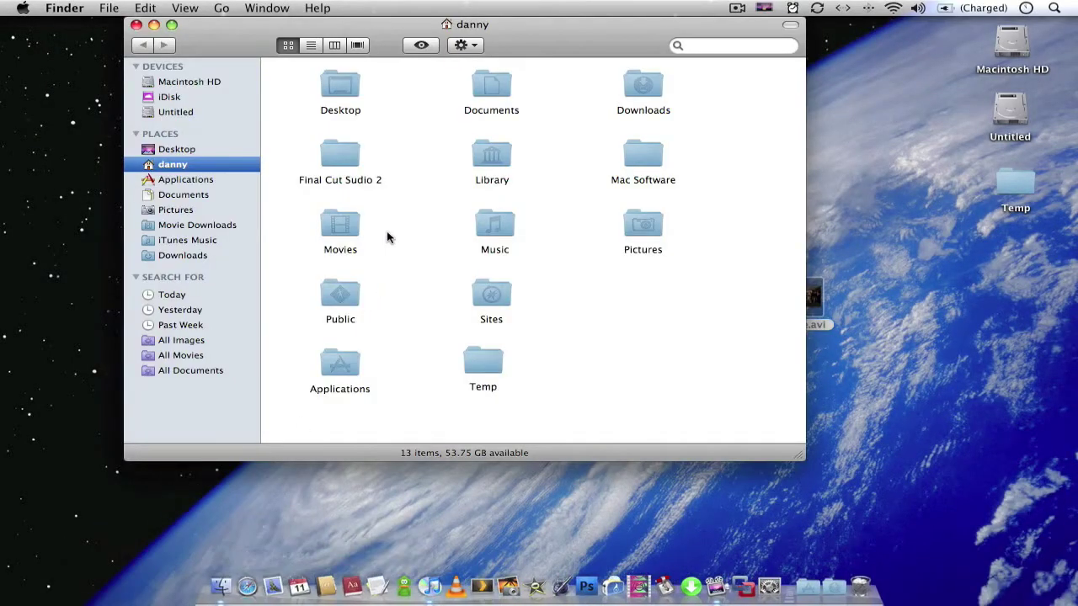
double_click(330, 234)
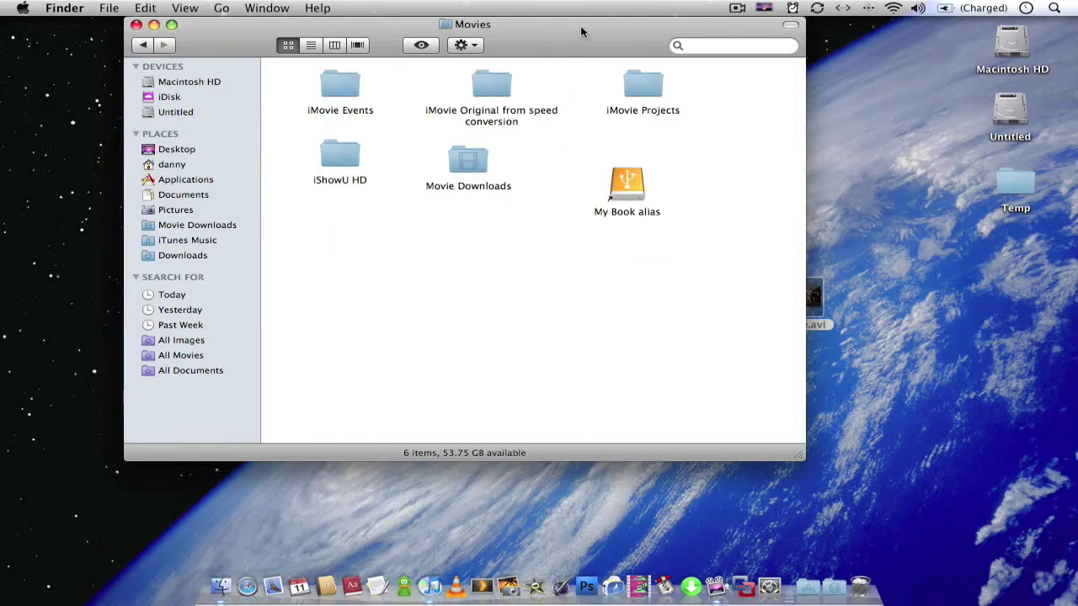
drag(580, 25, 487, 28)
drag(780, 311, 463, 307)
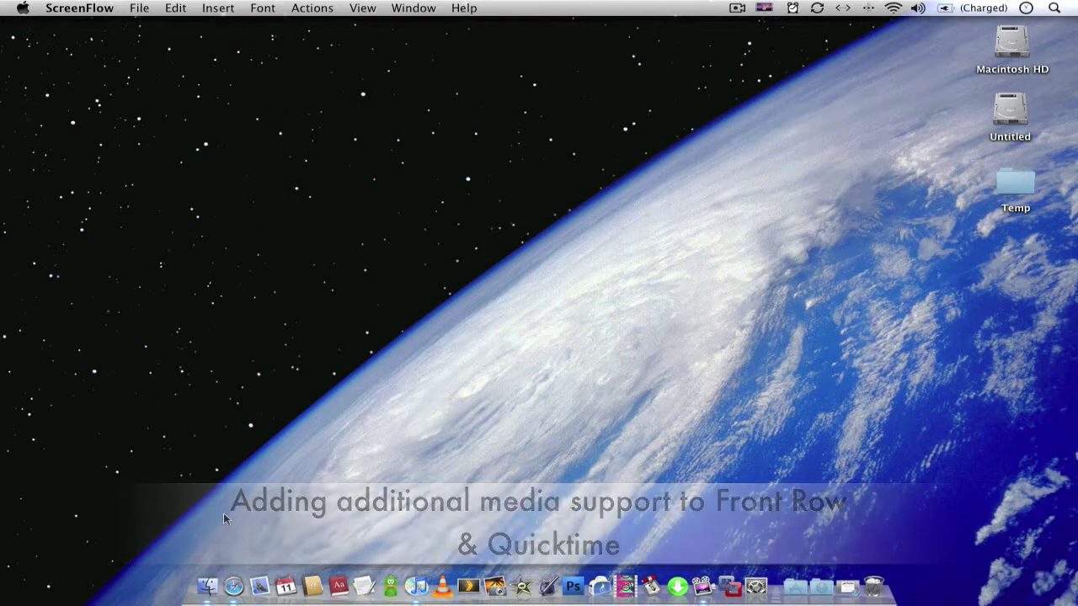
Switch to Safari, view the Perian download and Flip4Mac WMV overview pages, and close the window with both pages
click(235, 567)
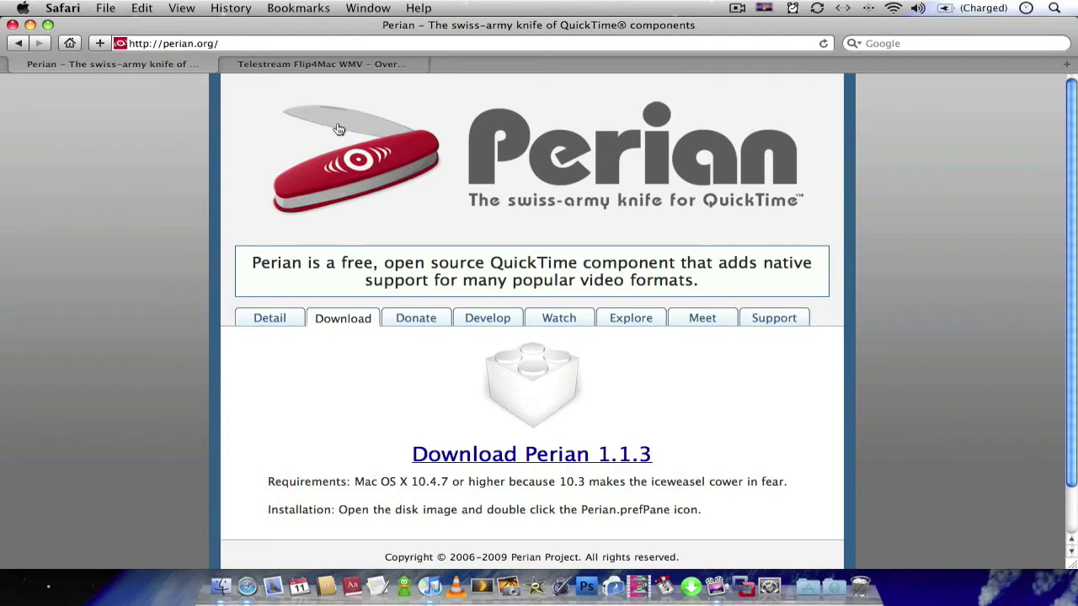
click(375, 64)
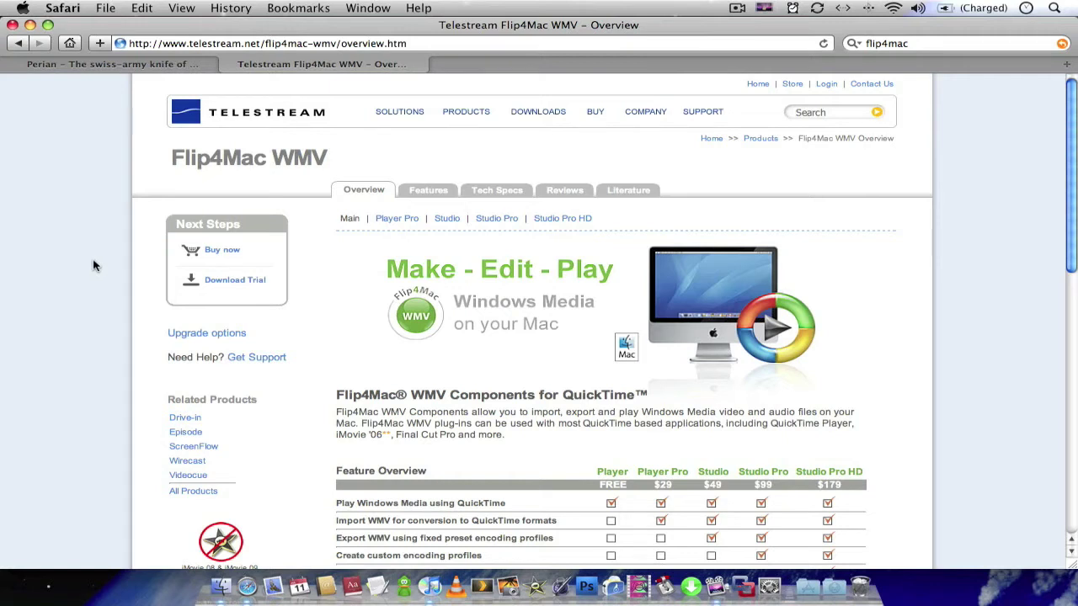
click(13, 26)
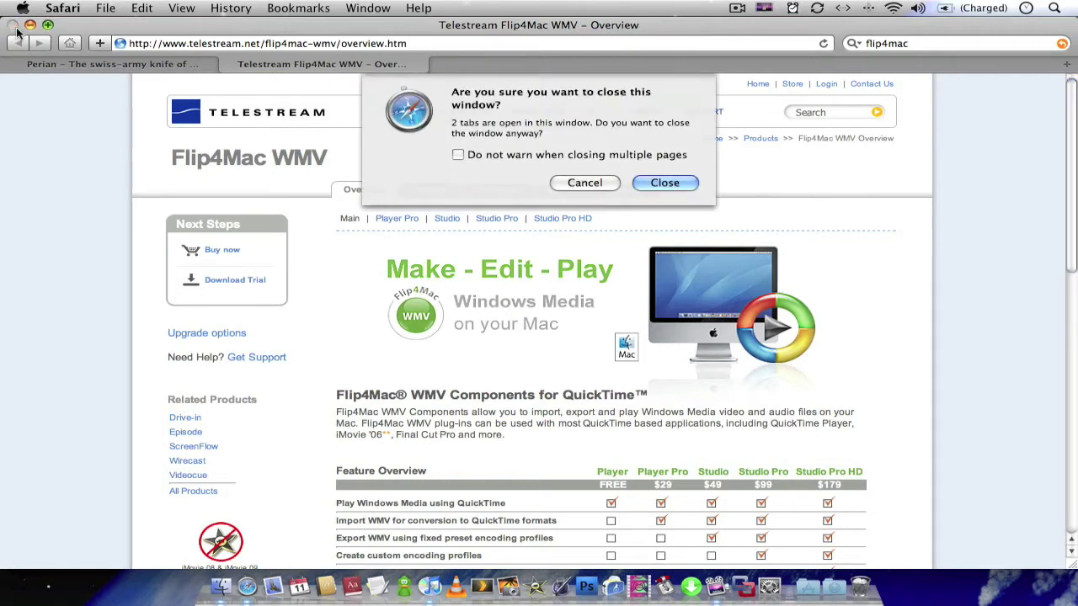
click(662, 182)
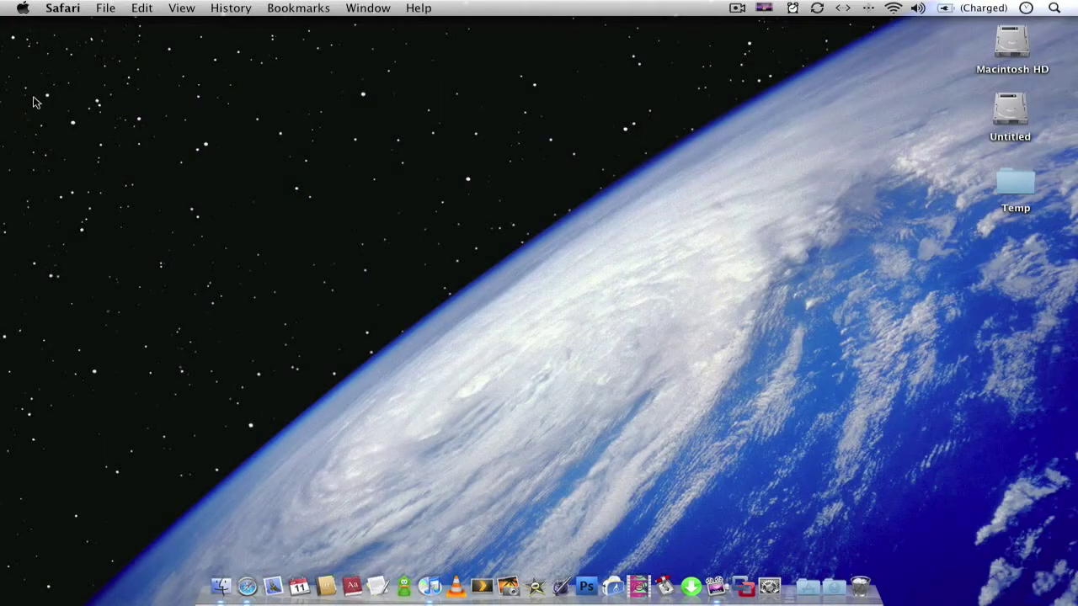
Open System Preferences, view the Flip4Mac WMV and Perian settings, and close the preferences window
click(20, 10)
click(92, 80)
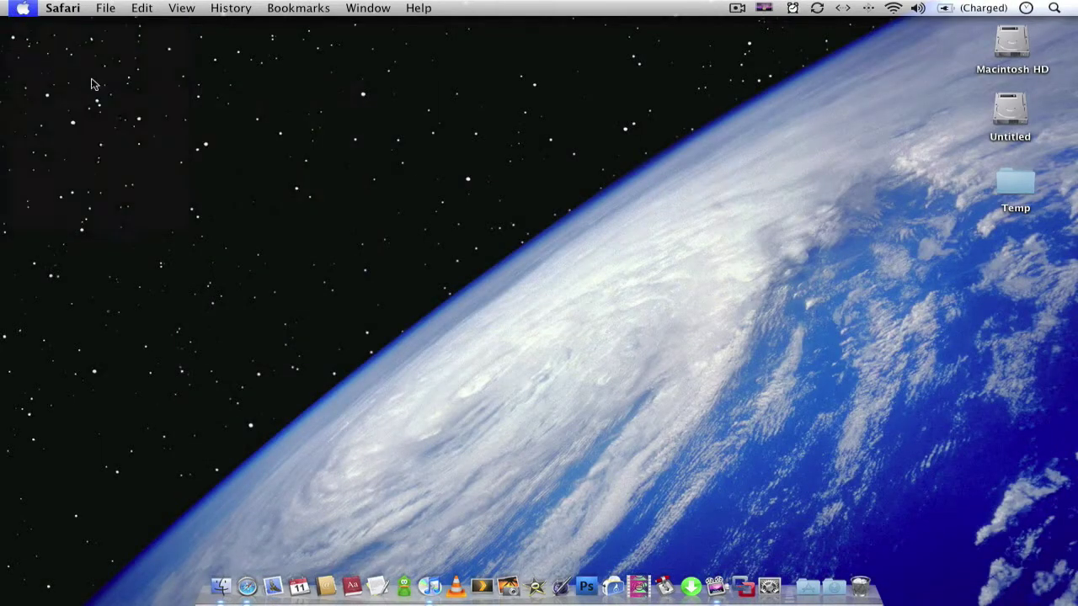
drag(554, 84, 560, 27)
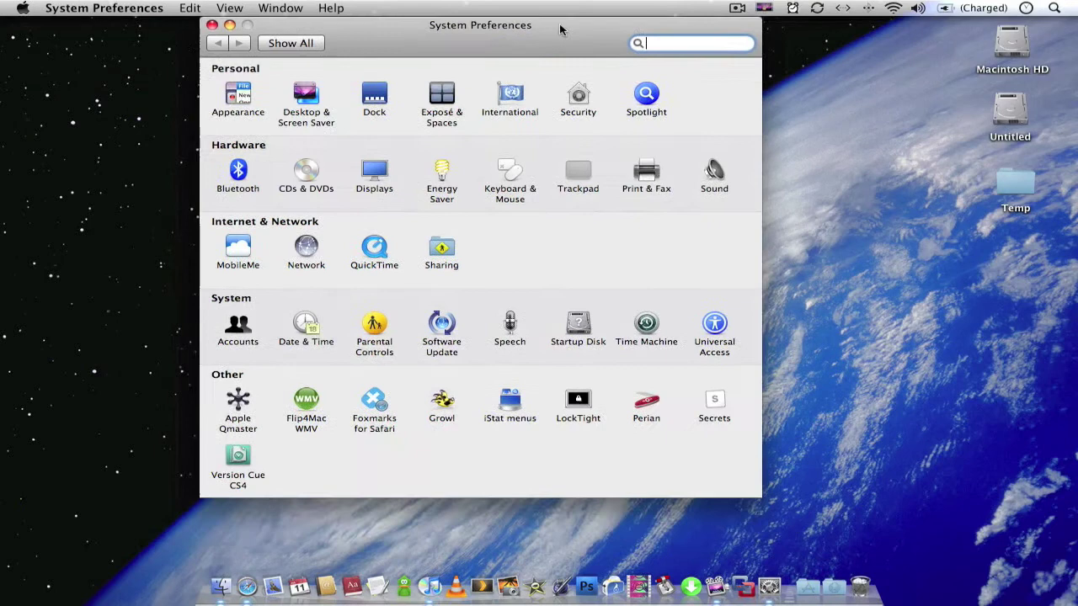
click(308, 411)
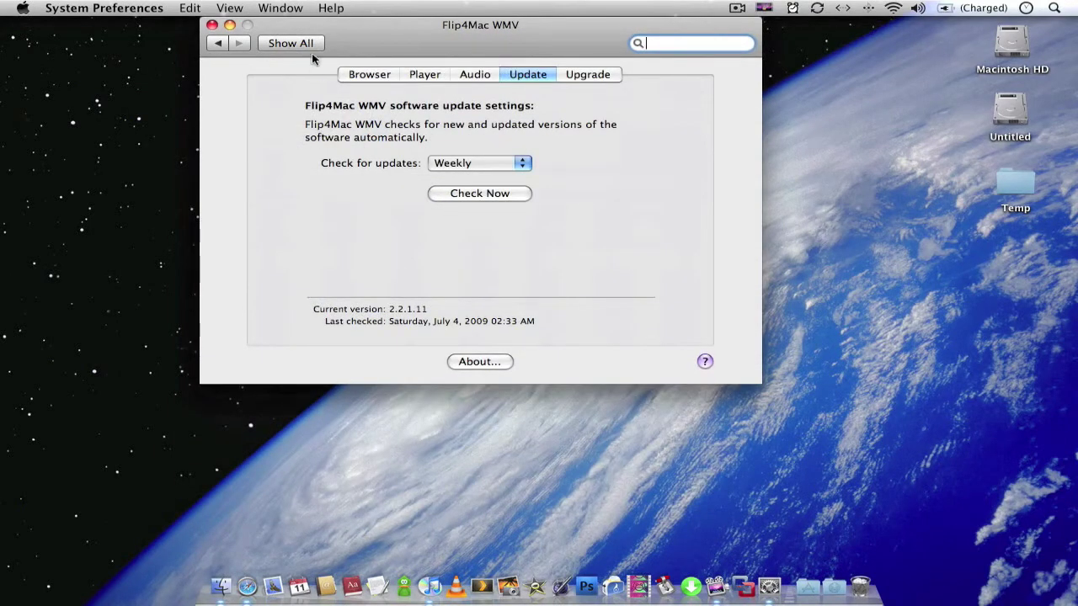
click(214, 43)
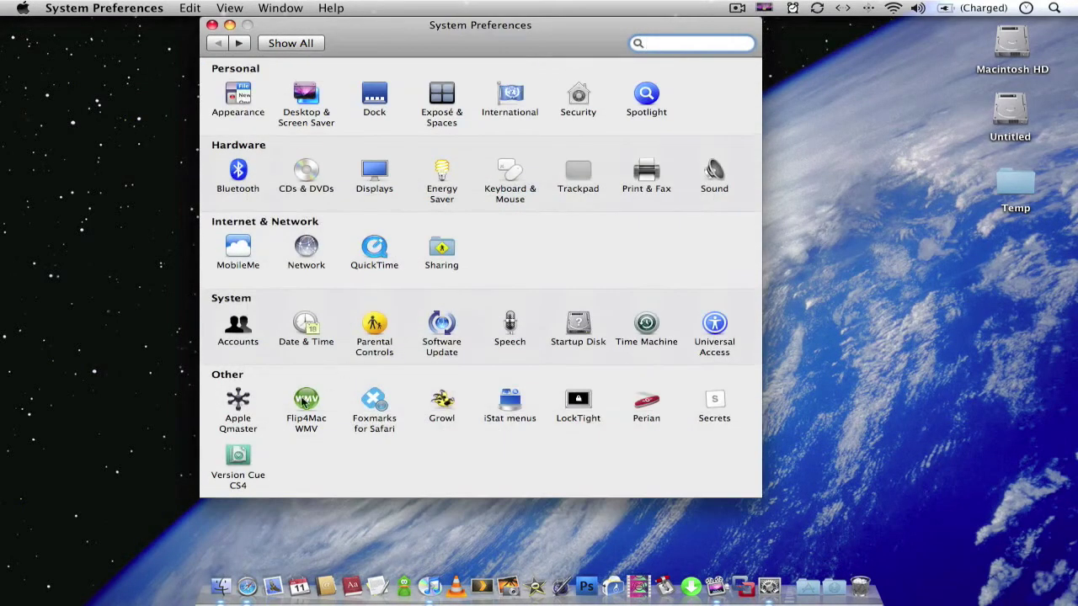
click(646, 401)
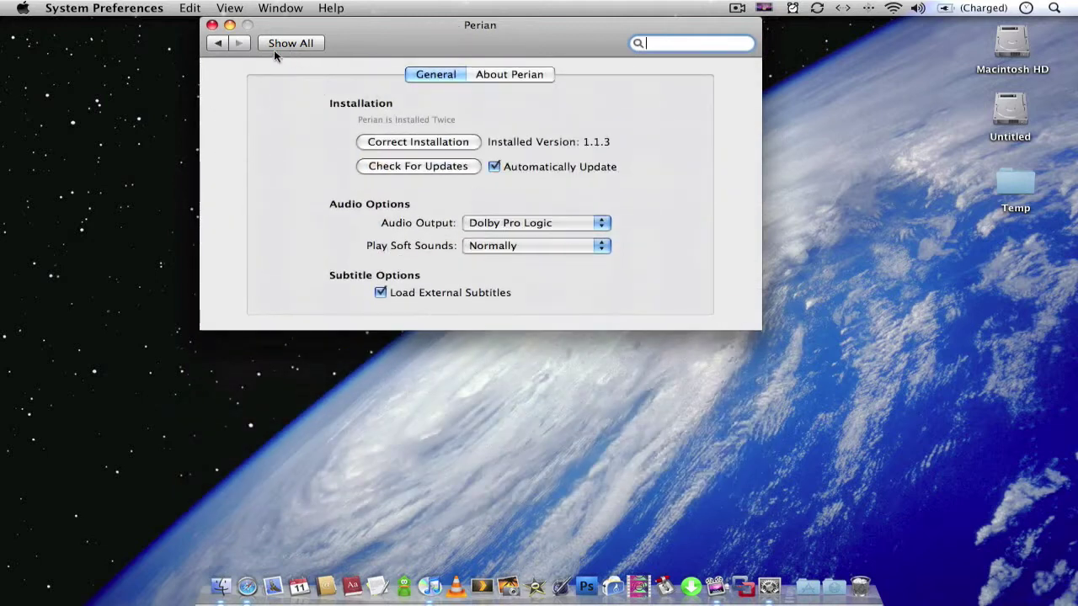
click(214, 26)
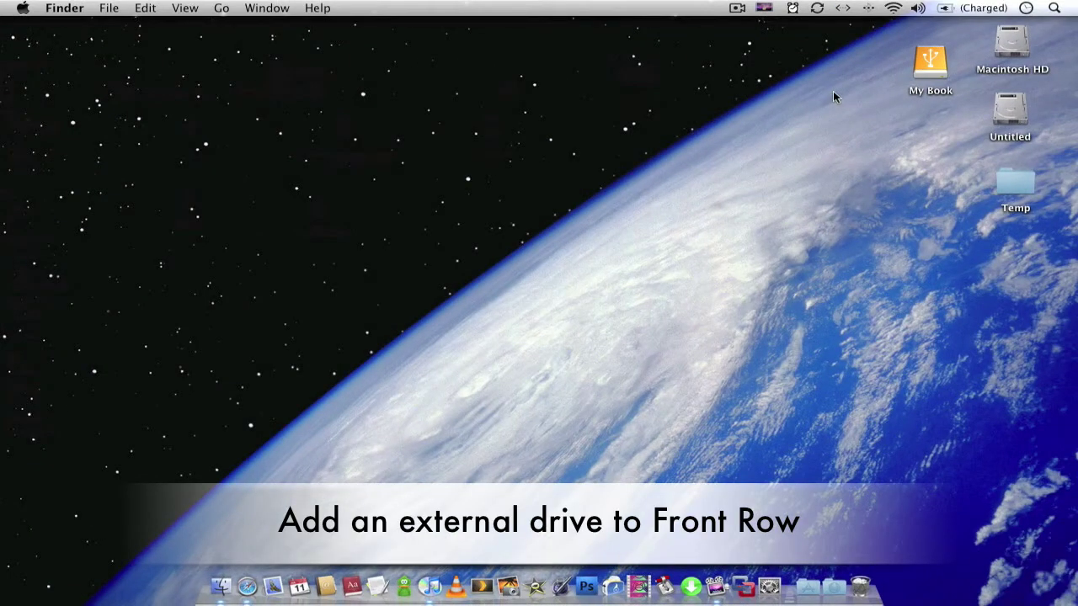
Make an alias of the My Book external drive and place it in an empty area of the desktop
right_click(931, 70)
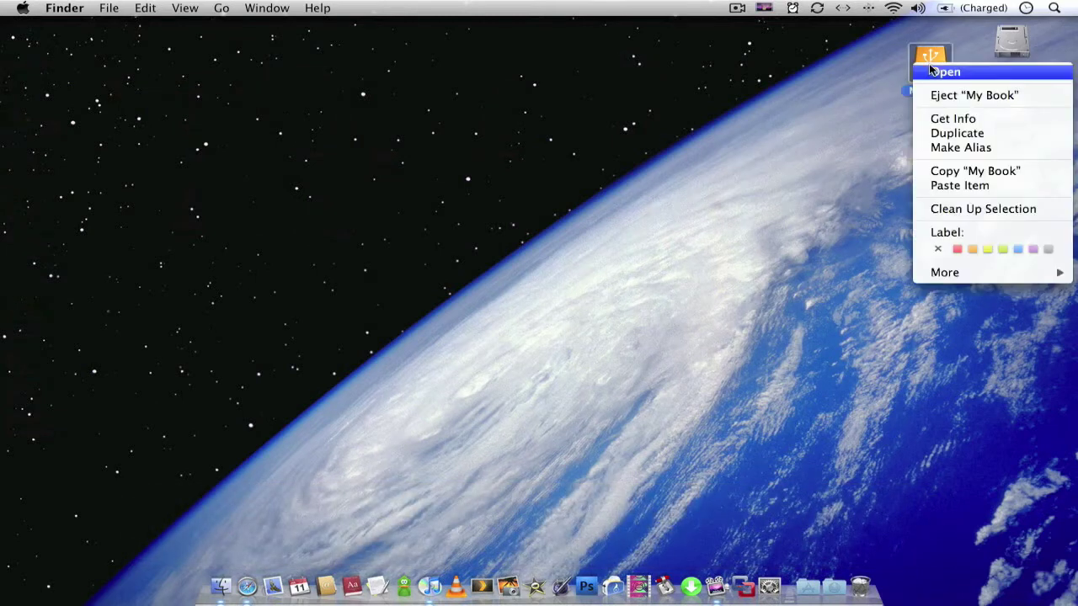
click(943, 148)
drag(966, 115, 687, 222)
Open the home folder's Movies folder in Finder, move the My Book alias into it and close the window
click(237, 552)
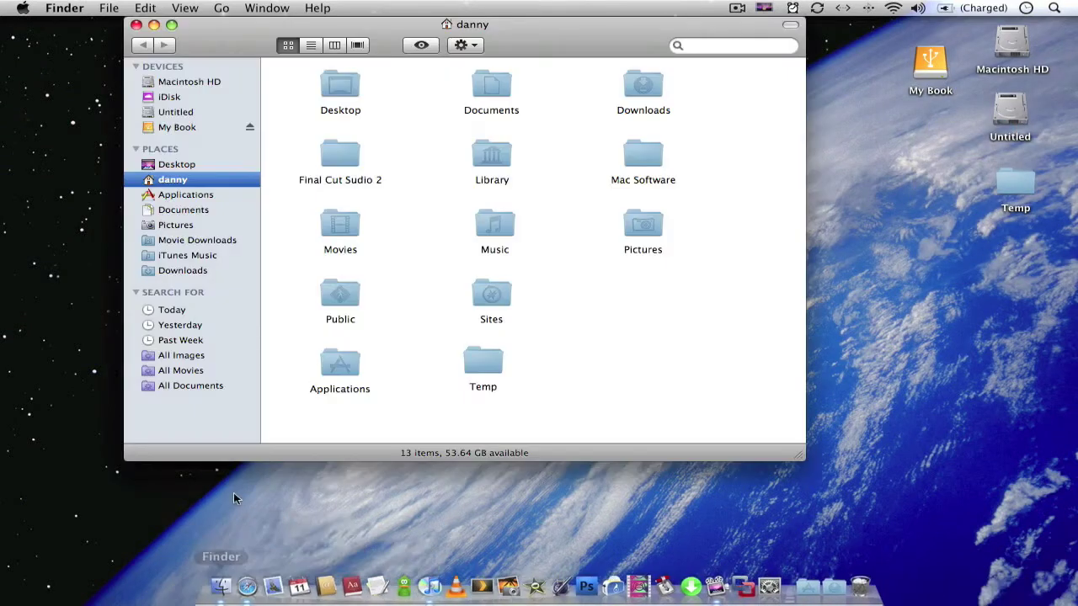
double_click(339, 229)
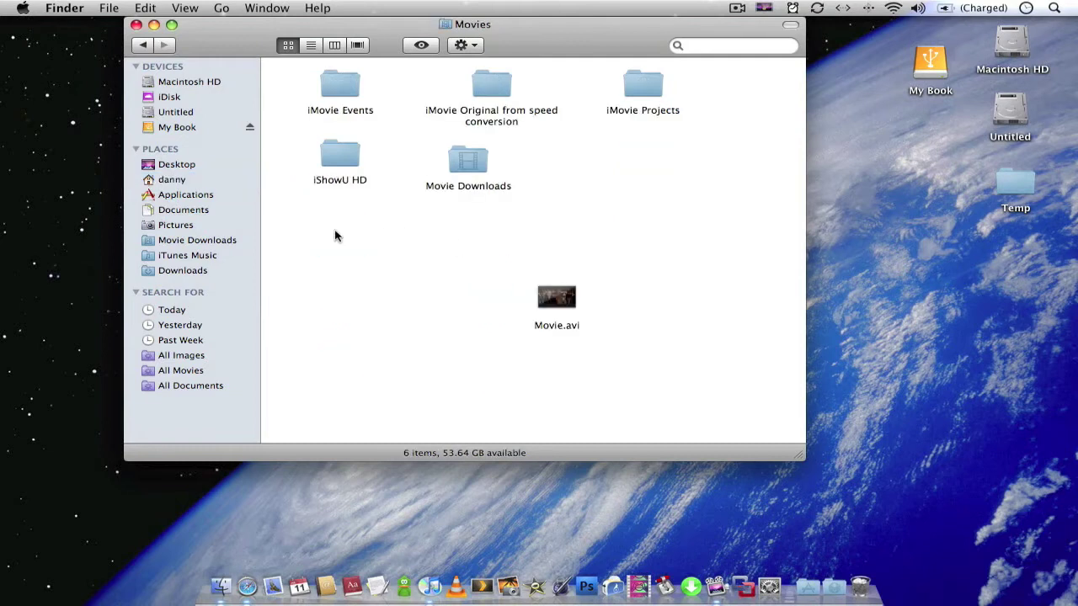
drag(565, 34, 395, 91)
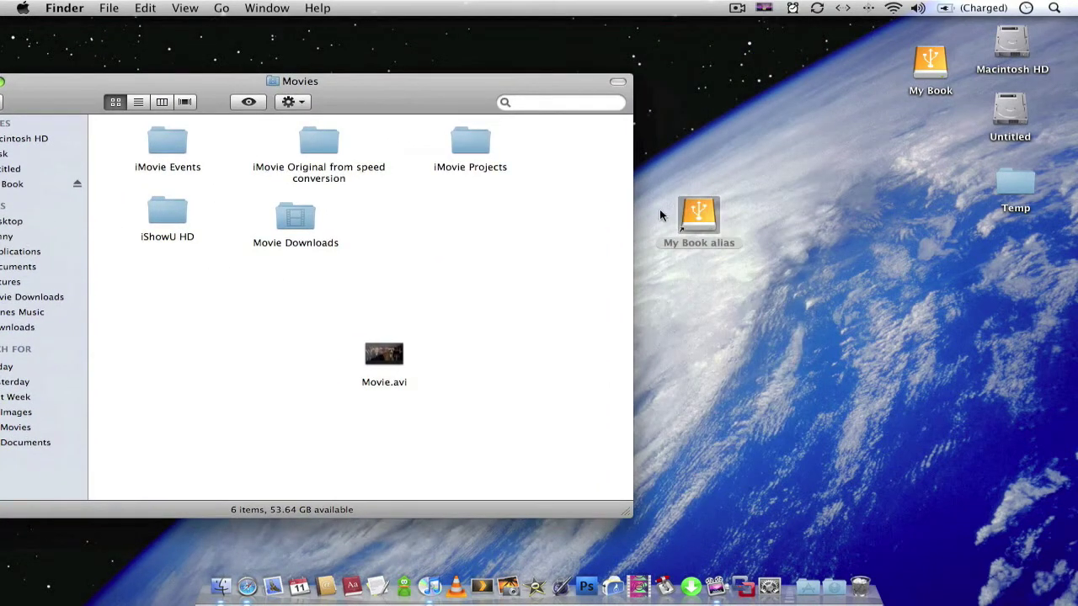
drag(713, 221, 505, 263)
drag(417, 100, 621, 115)
click(187, 74)
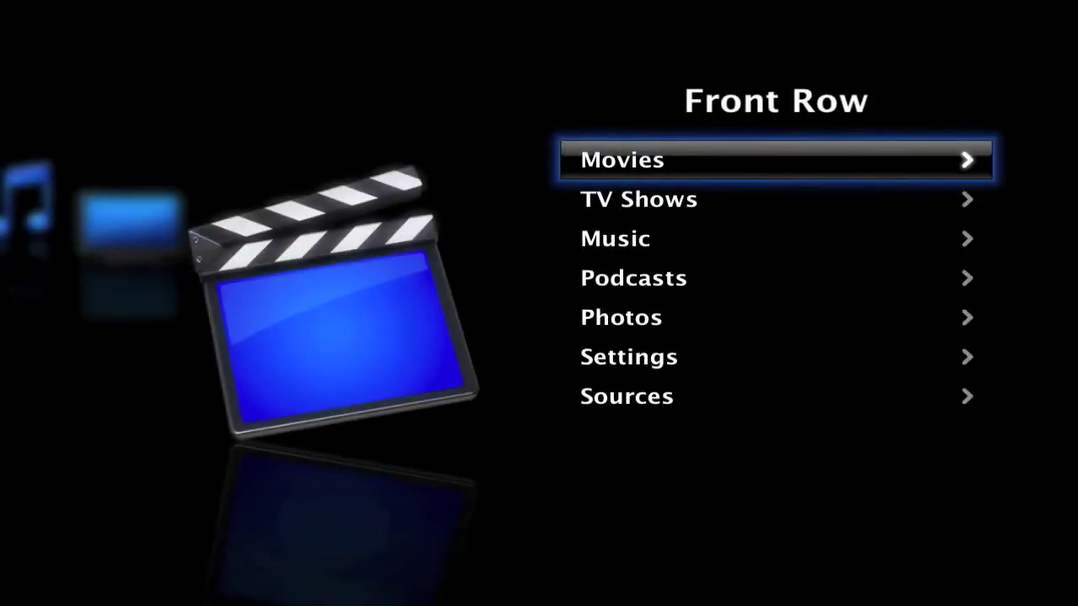
In Front Row, open My Book alias inside the Movies Folder, examine the drive's folders and leave the listing
key(Return)
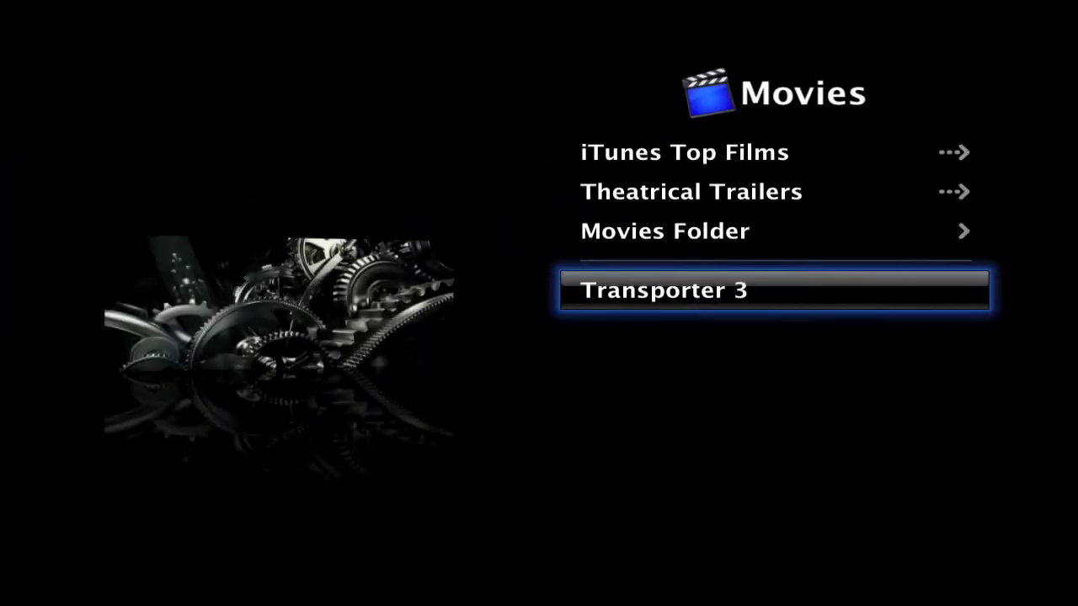
key(Up)
key(Return)
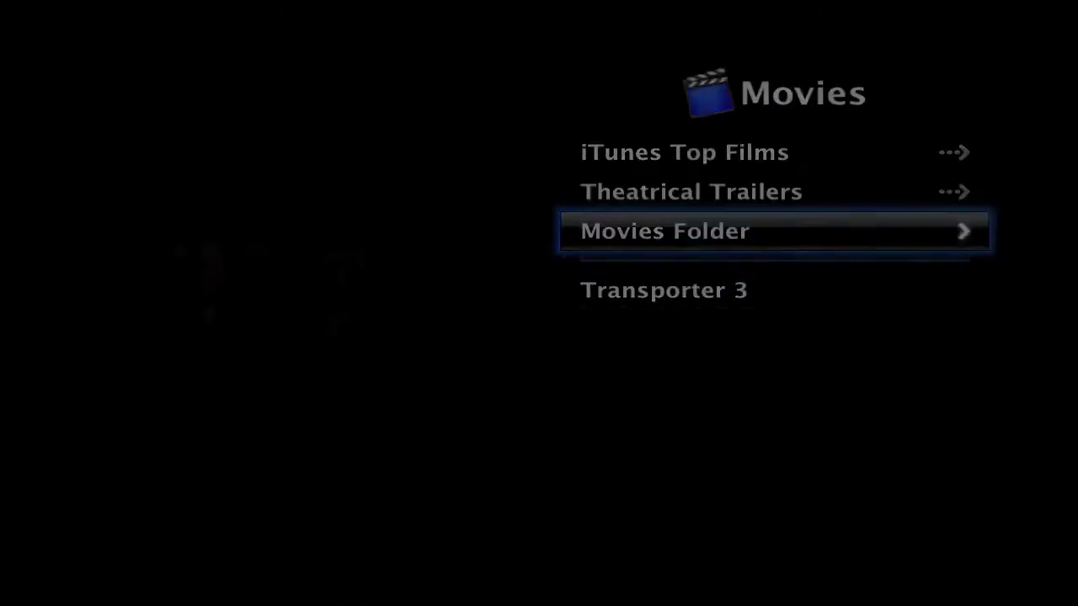
key(Down)
key(Down)
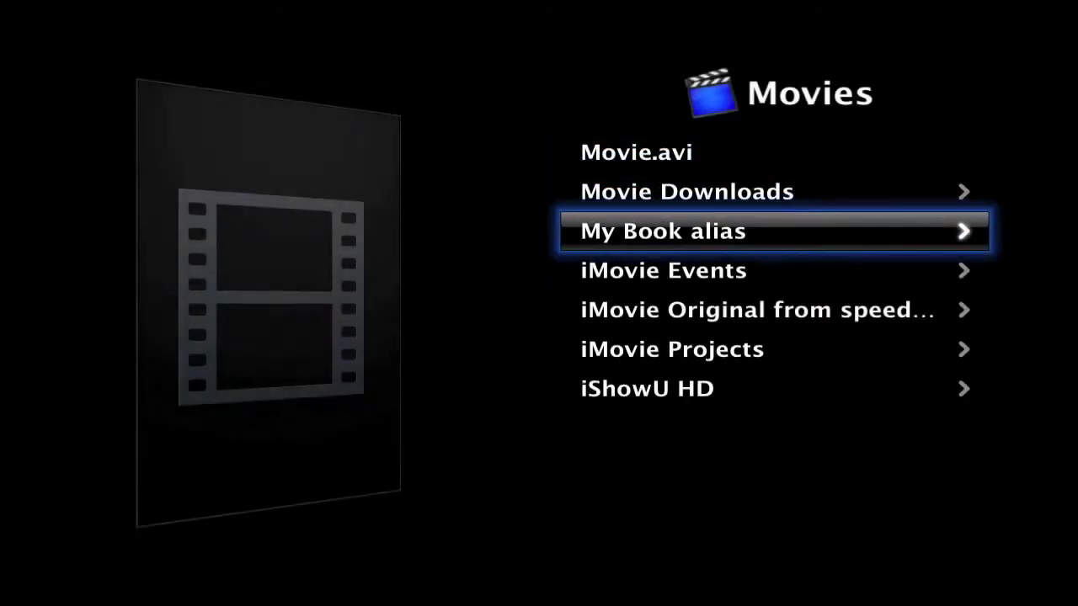
key(Return)
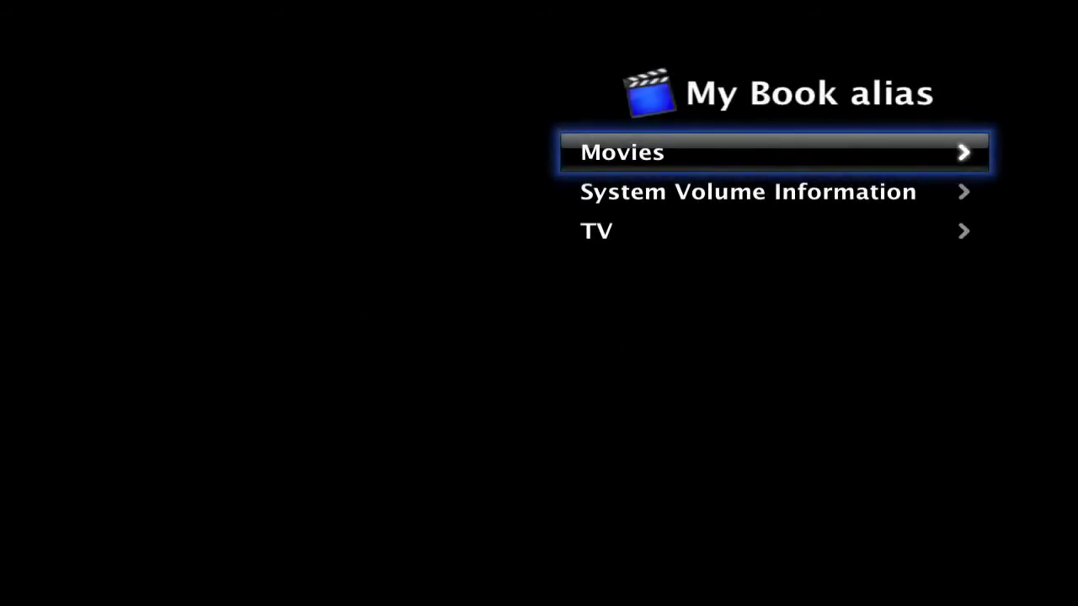
key(Down)
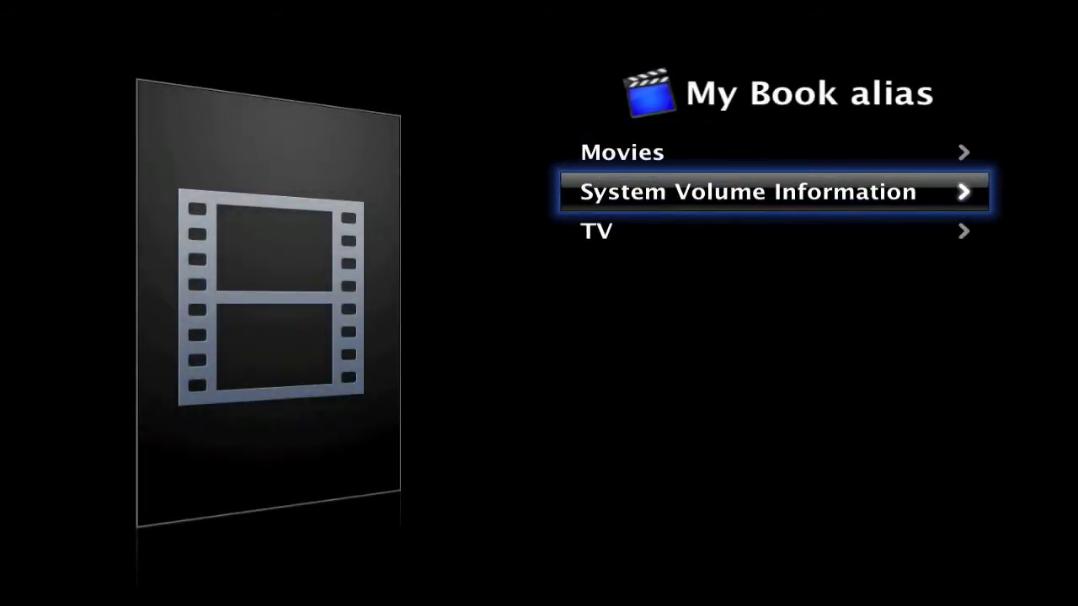
key(Escape)
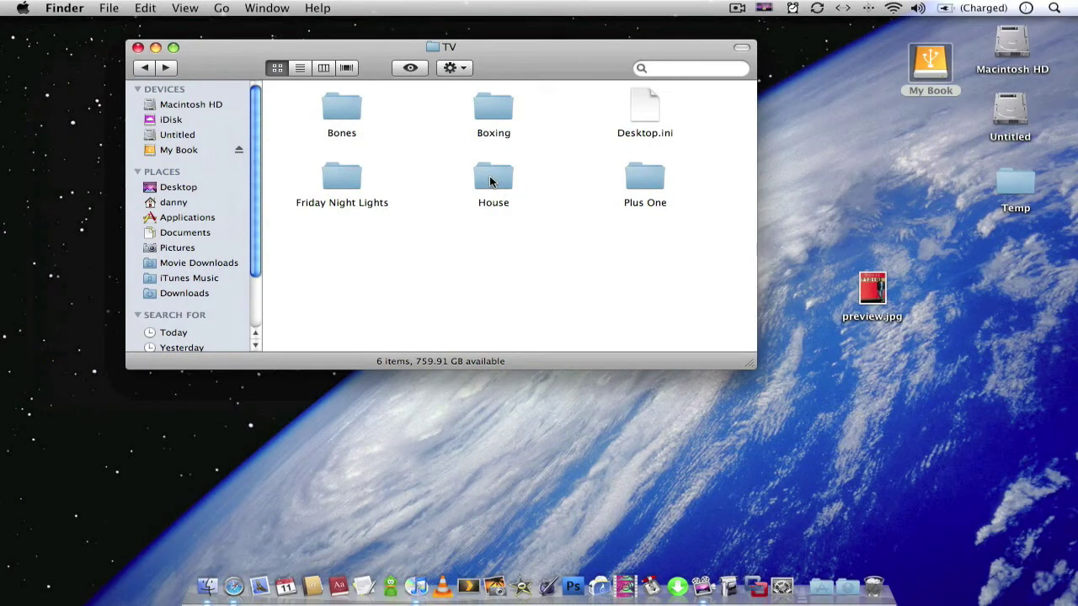
Copy preview.jpg from the desktop into the TV folder's House folder, place it below House Season 4, and close the window
double_click(491, 182)
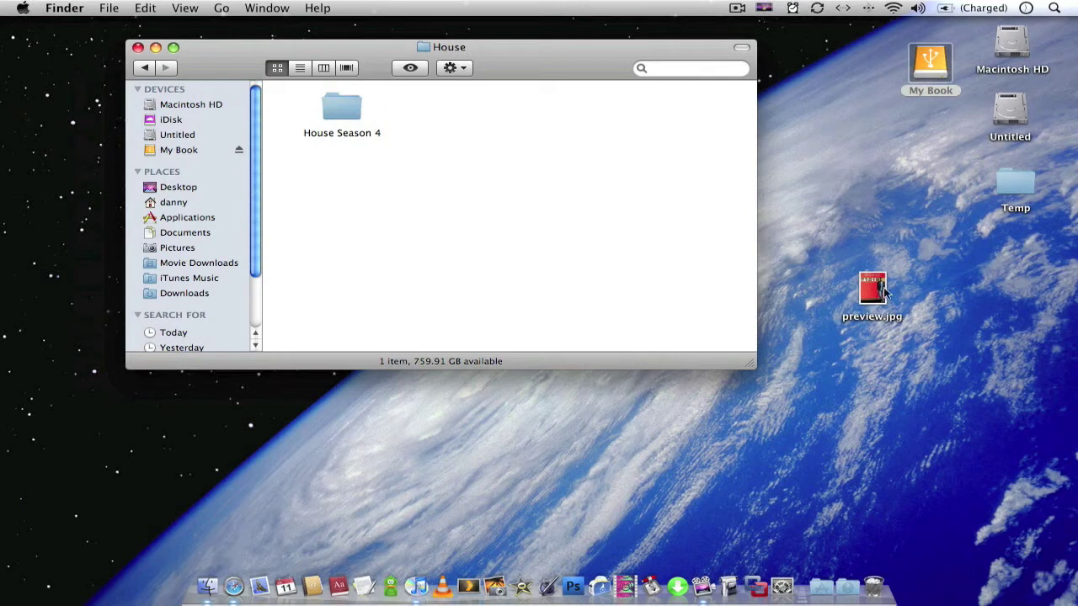
drag(883, 290, 335, 167)
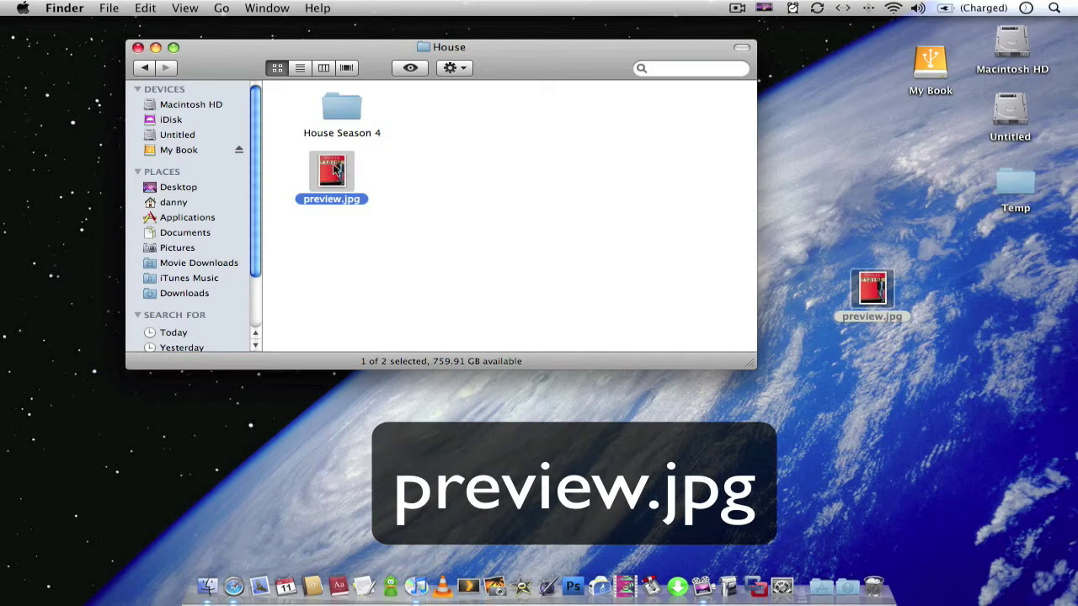
drag(341, 169, 358, 166)
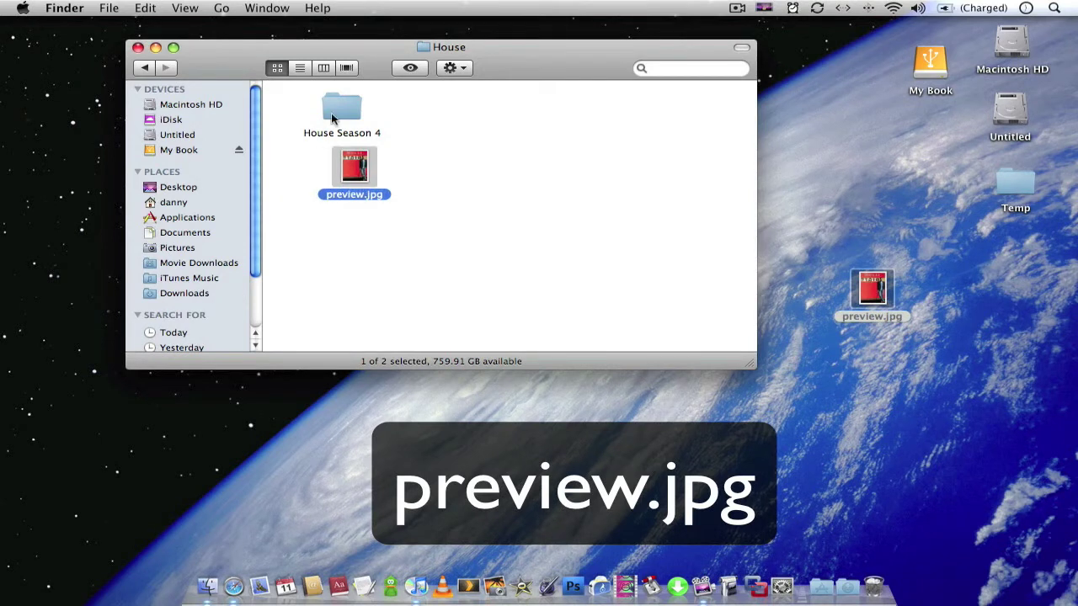
click(138, 48)
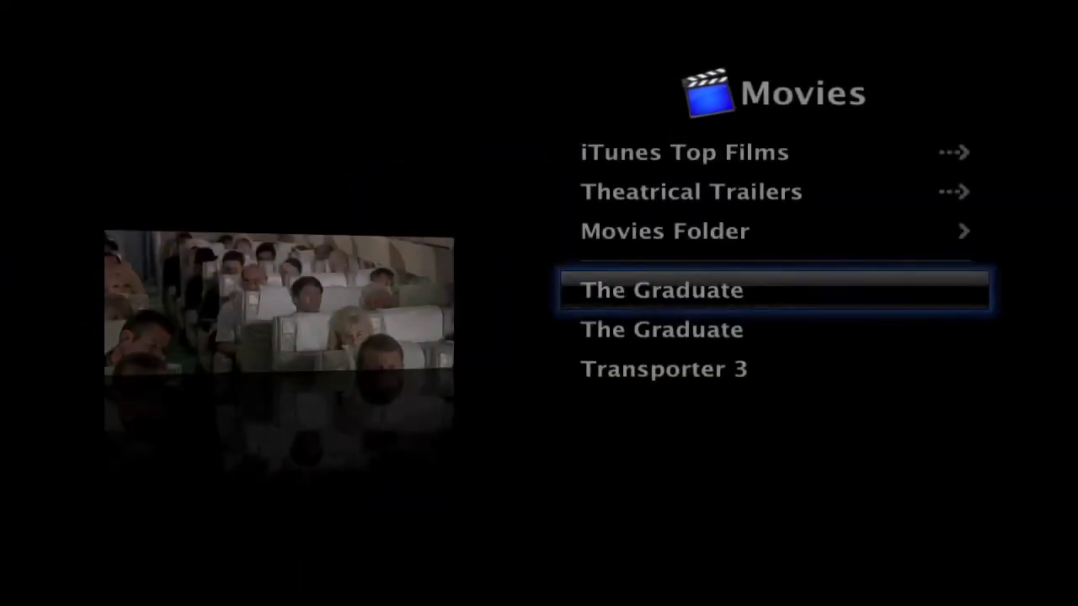
In Front Row, open the TV folder of My Book alias through the Movies Folder
key(Up)
key(Return)
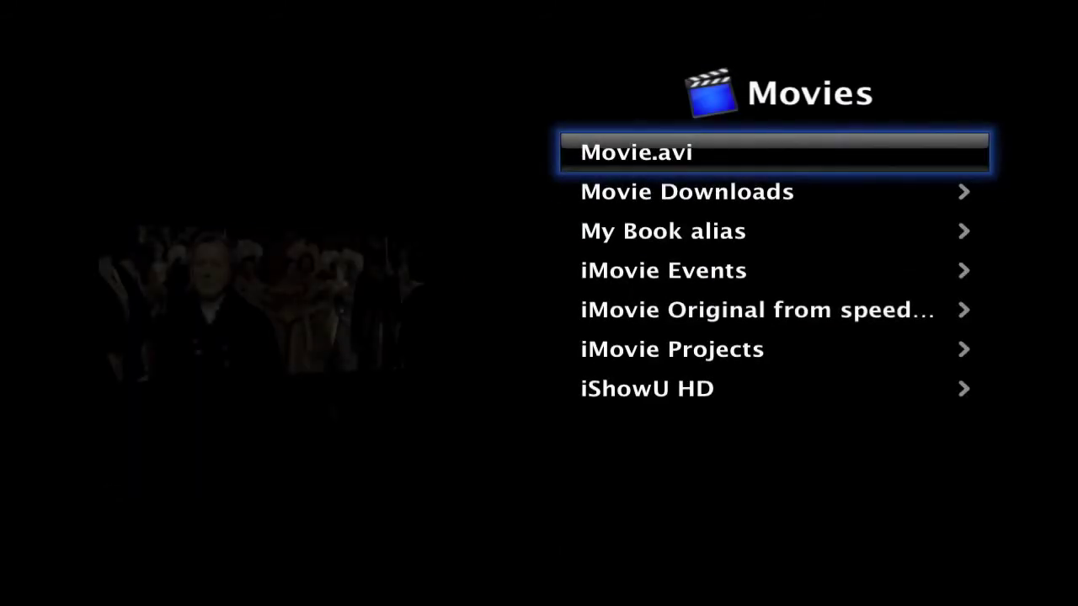
key(Down)
key(Down)
key(Down)
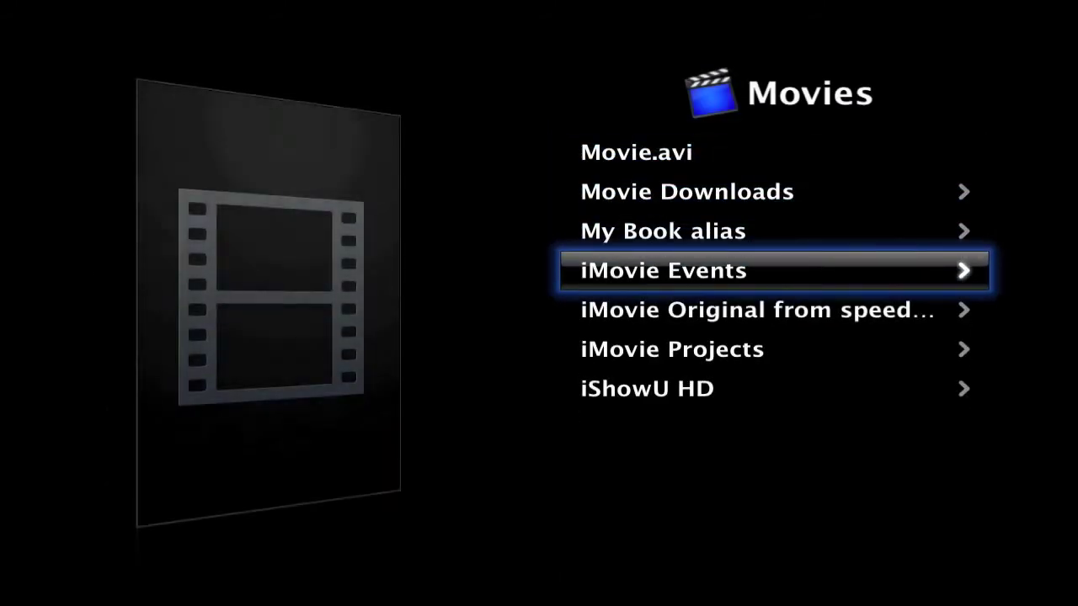
key(Up)
key(Return)
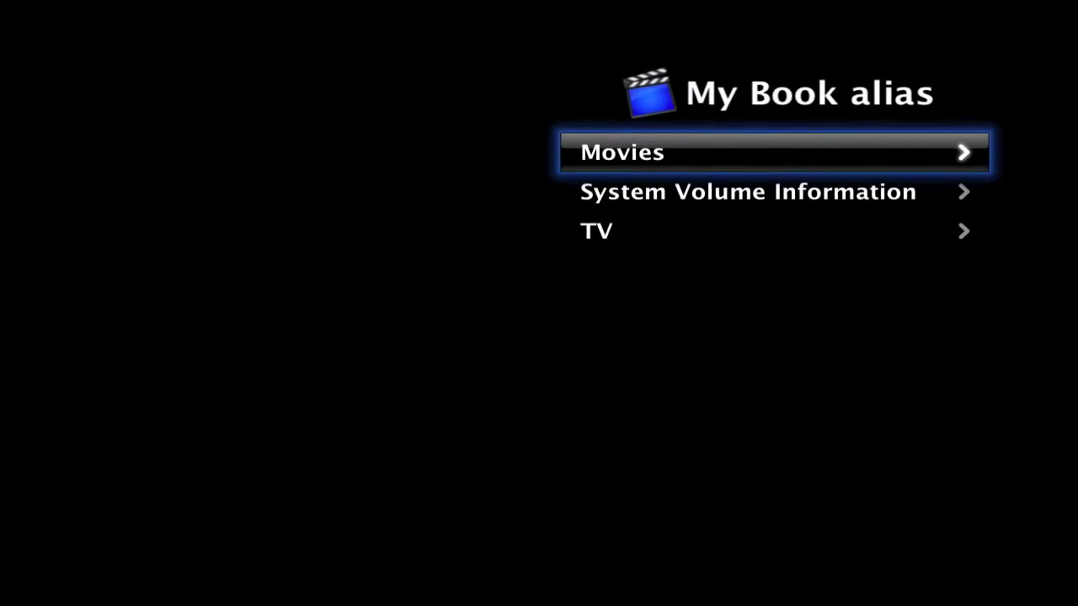
key(Down)
key(Down)
key(Return)
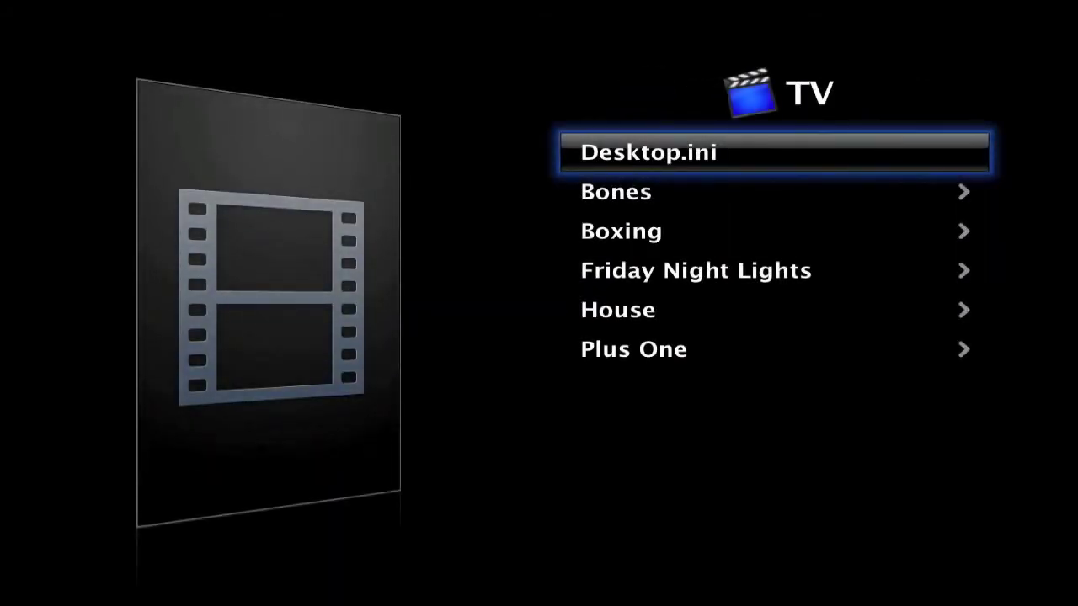
Browse the TV folder's entries down to Plus One and return to House to view its cover art
key(Down)
key(Down)
key(Down)
key(Down)
key(Down)
key(Up)
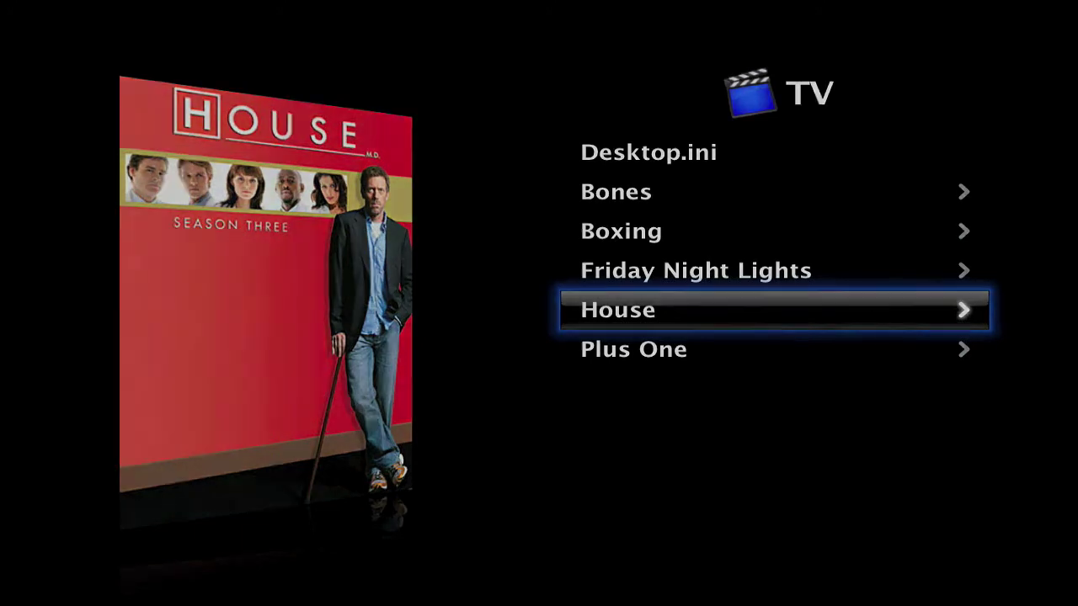
Open House Season 4 inside the House folder, examine its episode previews and go back out of the folders
key(Return)
key(Down)
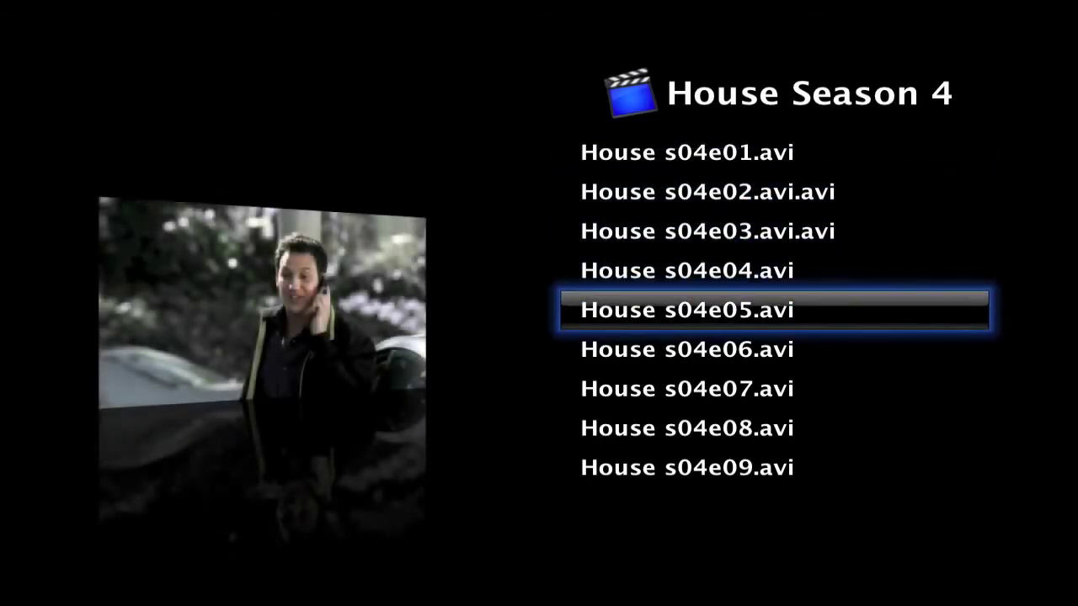
key(Escape)
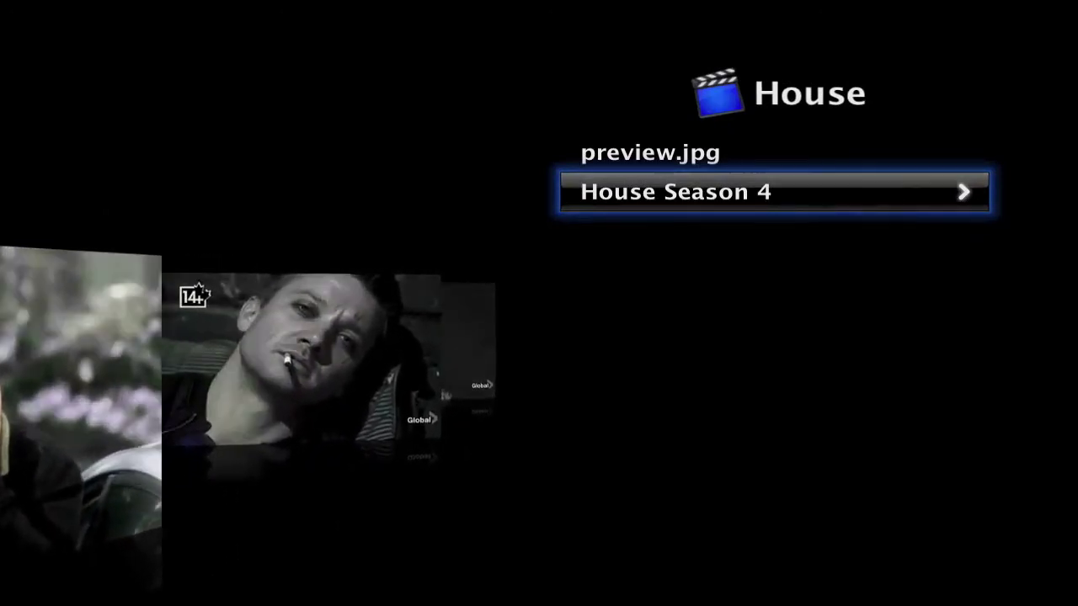
key(Escape)
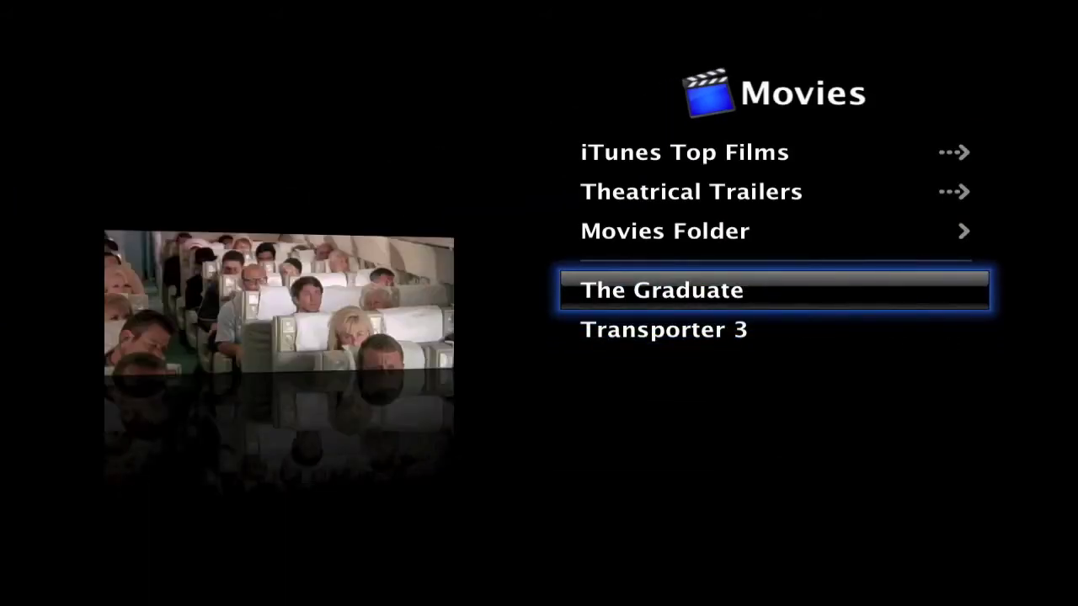
Examine the Transporter 3 entry under Movies and the TV Shows listing, and leave Front Row
key(Down)
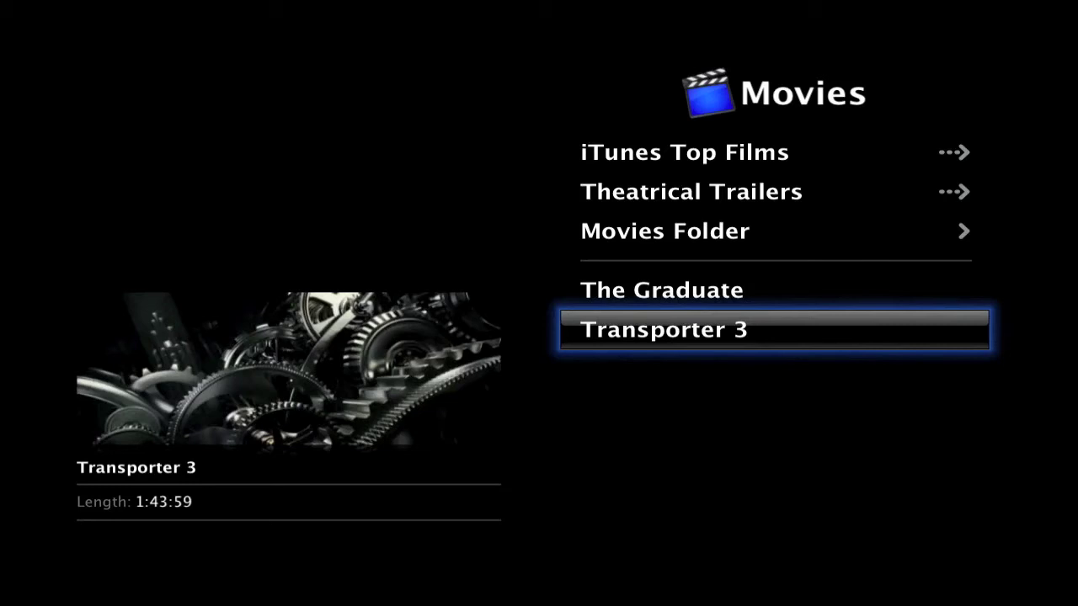
key(Escape)
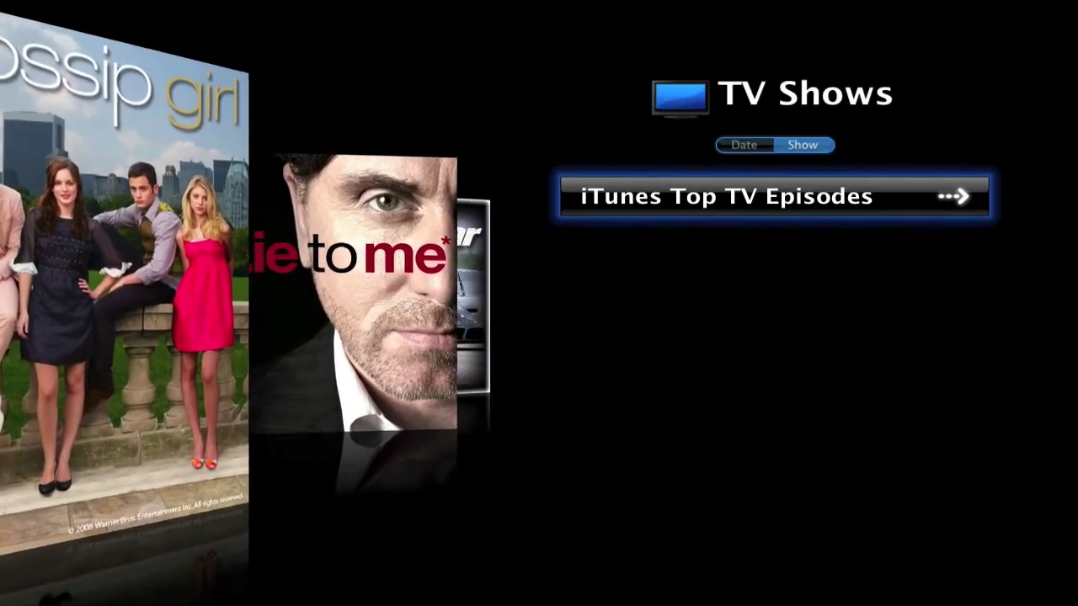
key(Escape)
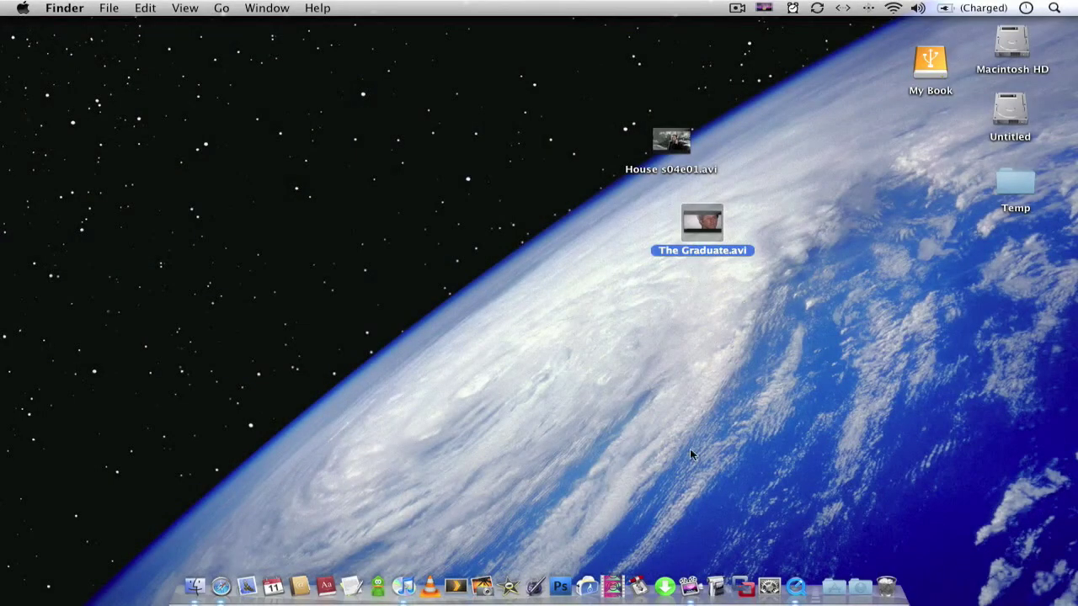
Open VideoDrive, shift its window on the desktop and import The Graduate.avi from the Desktop folder into iTunes
click(714, 588)
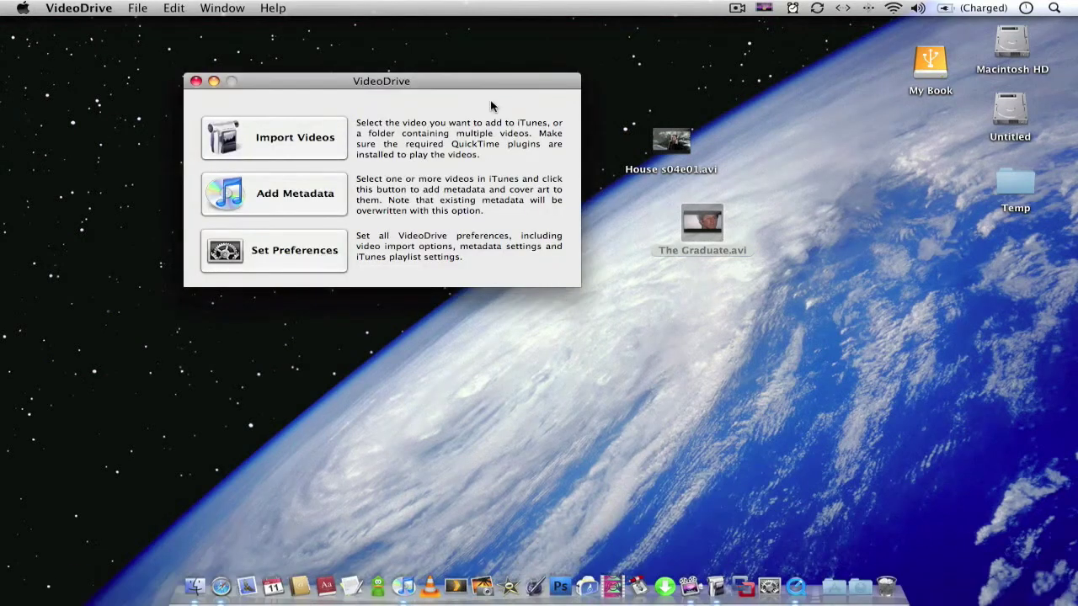
drag(492, 88, 423, 137)
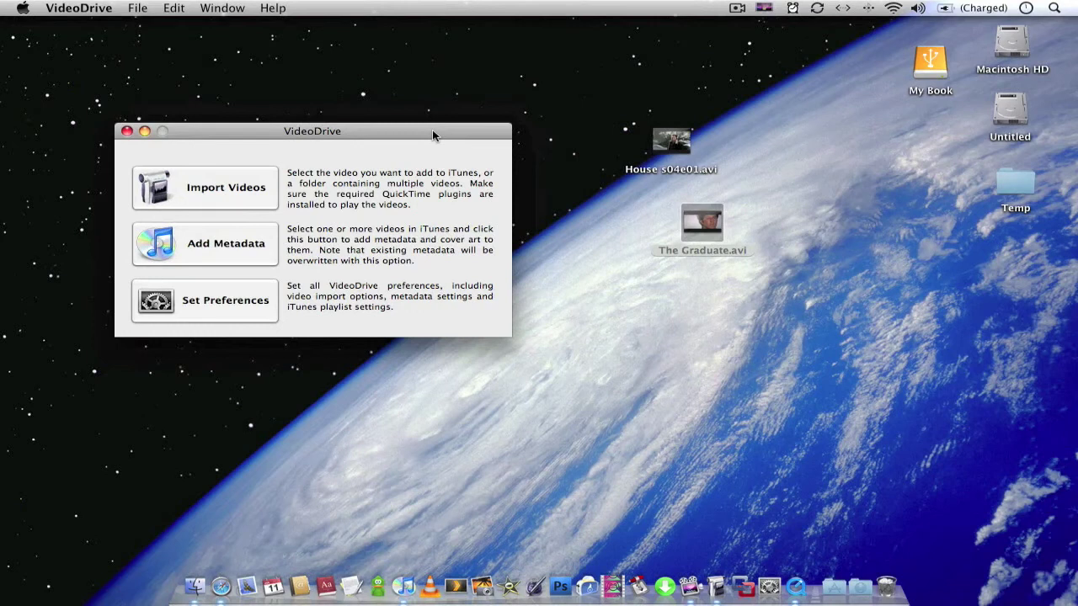
drag(433, 135, 493, 107)
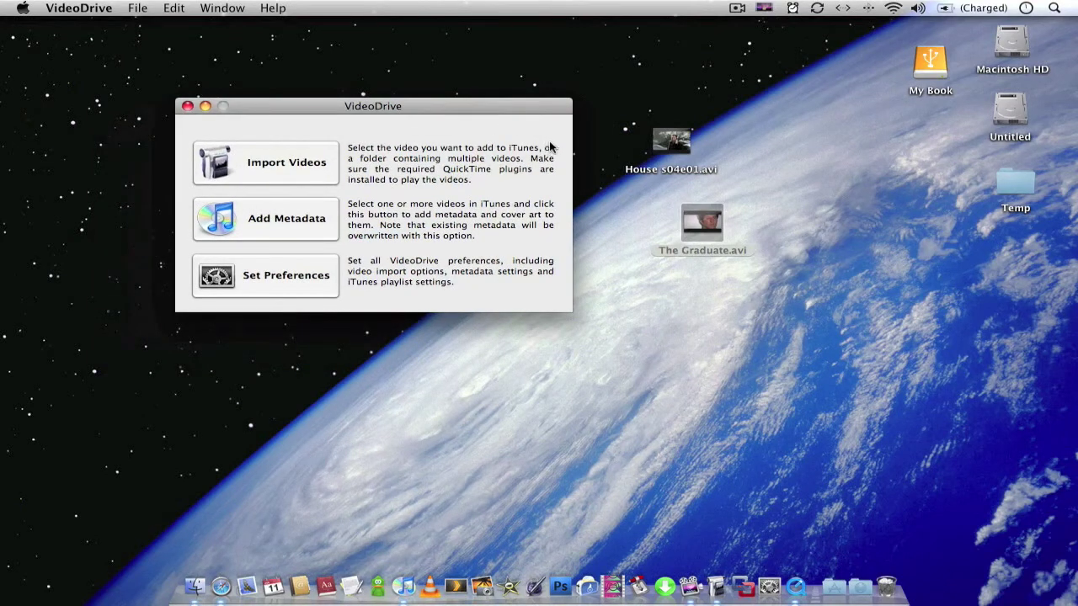
click(310, 172)
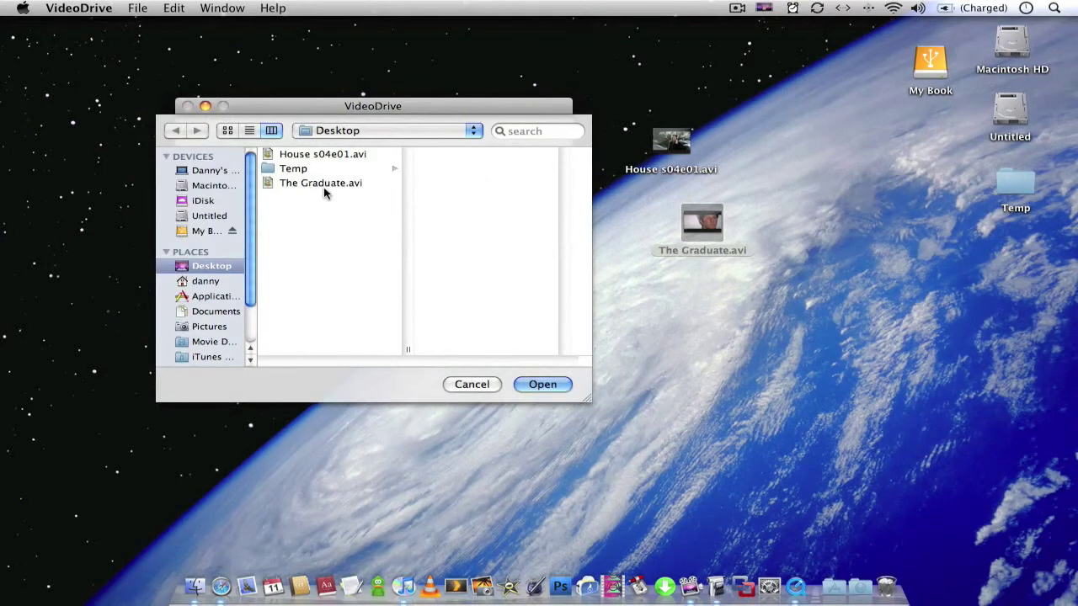
click(332, 184)
click(543, 385)
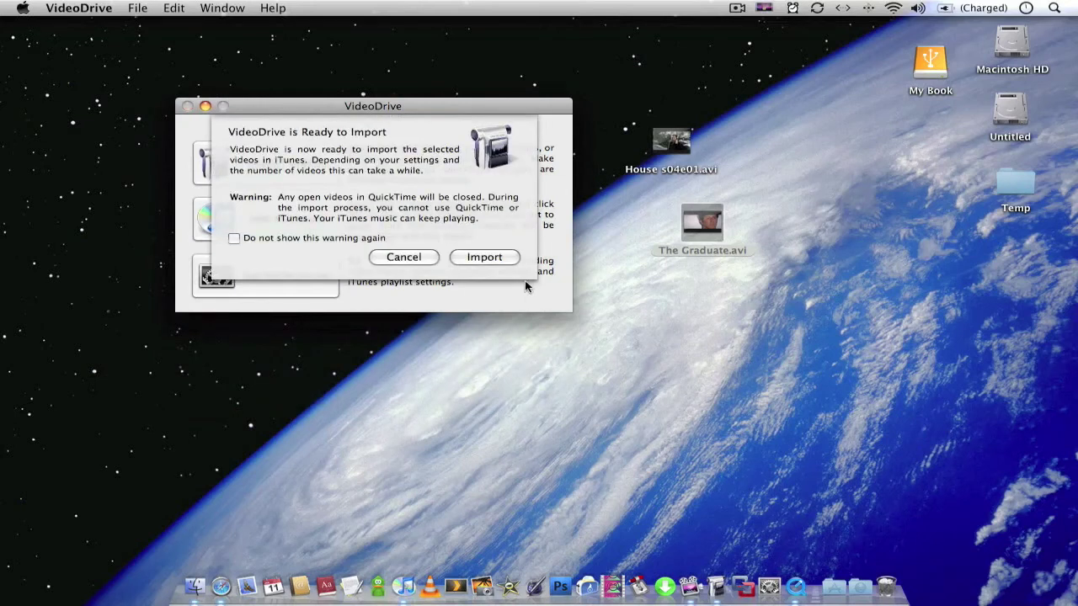
click(485, 258)
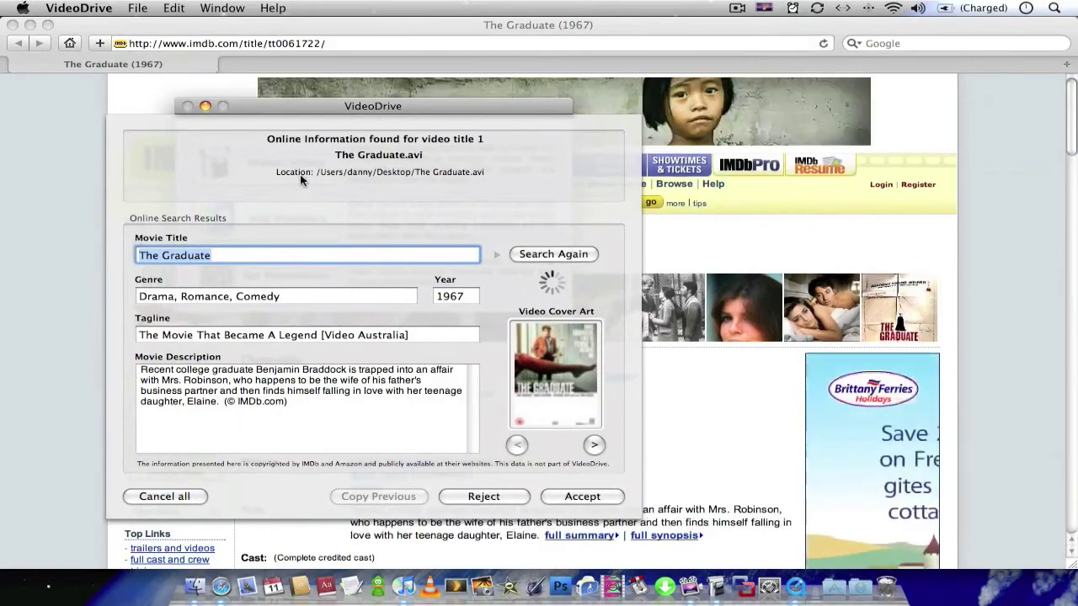
Reposition the VideoDrive window, review the online information and cover art found for The Graduate, and accept it
drag(401, 100, 633, 77)
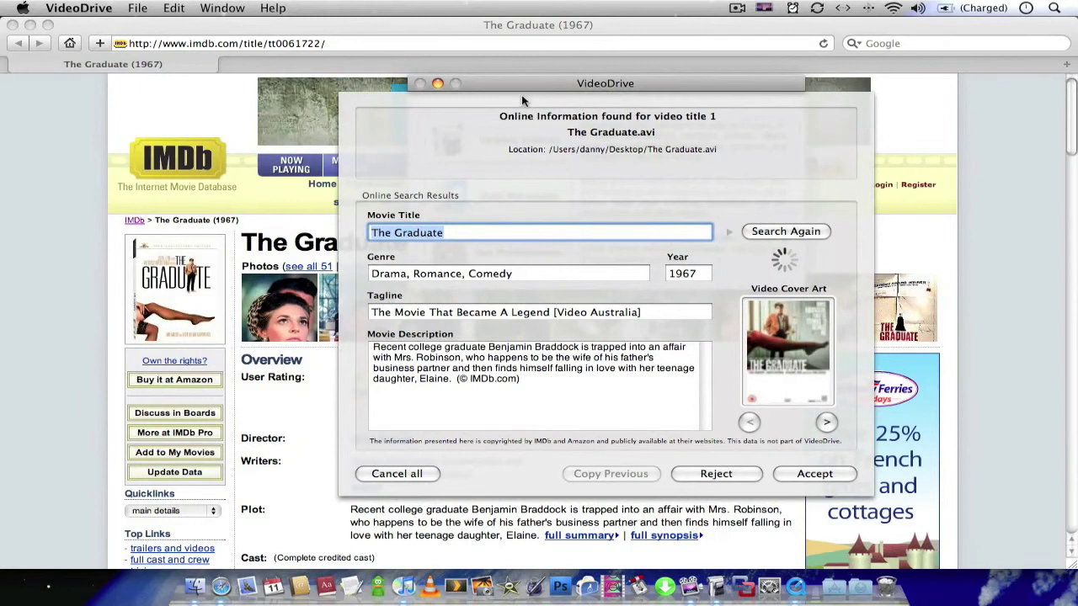
drag(538, 88, 450, 40)
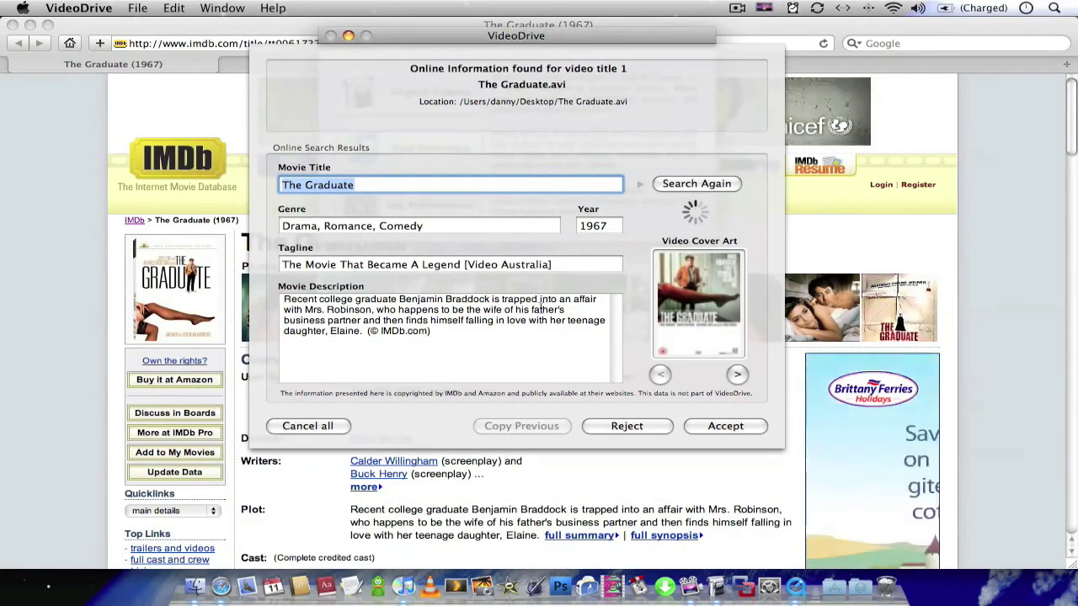
double_click(618, 227)
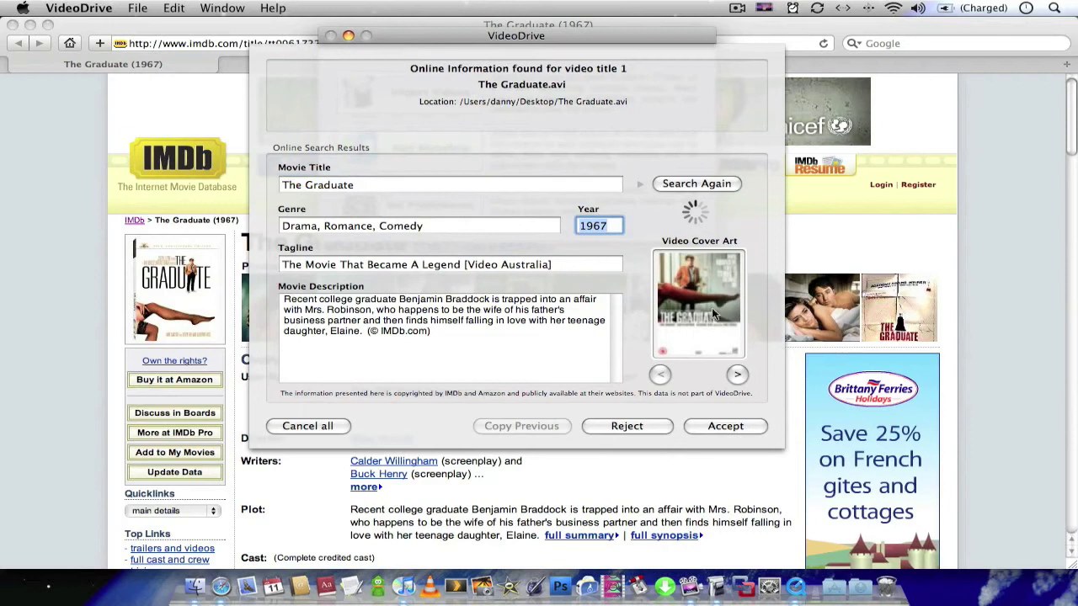
click(725, 427)
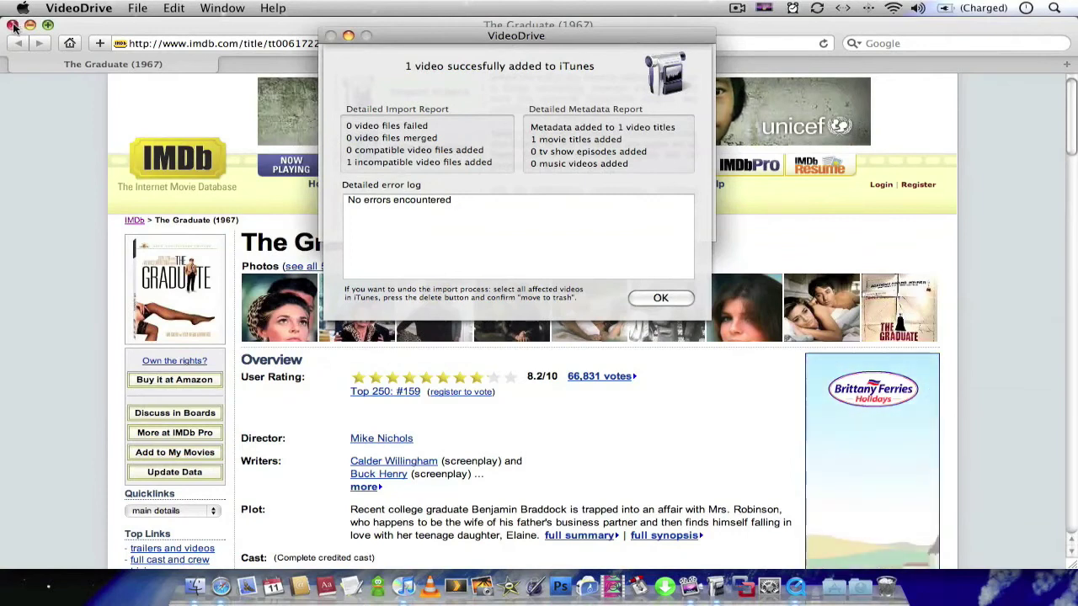
Close the IMDb page for The Graduate in Safari and dismiss VideoDrive's import report
key(Return)
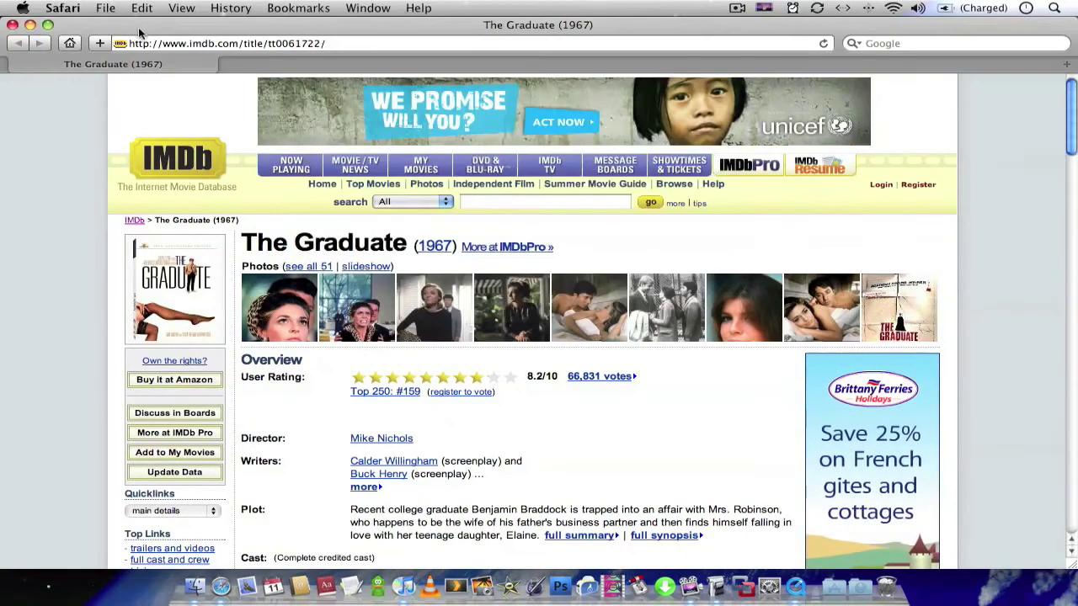
click(13, 25)
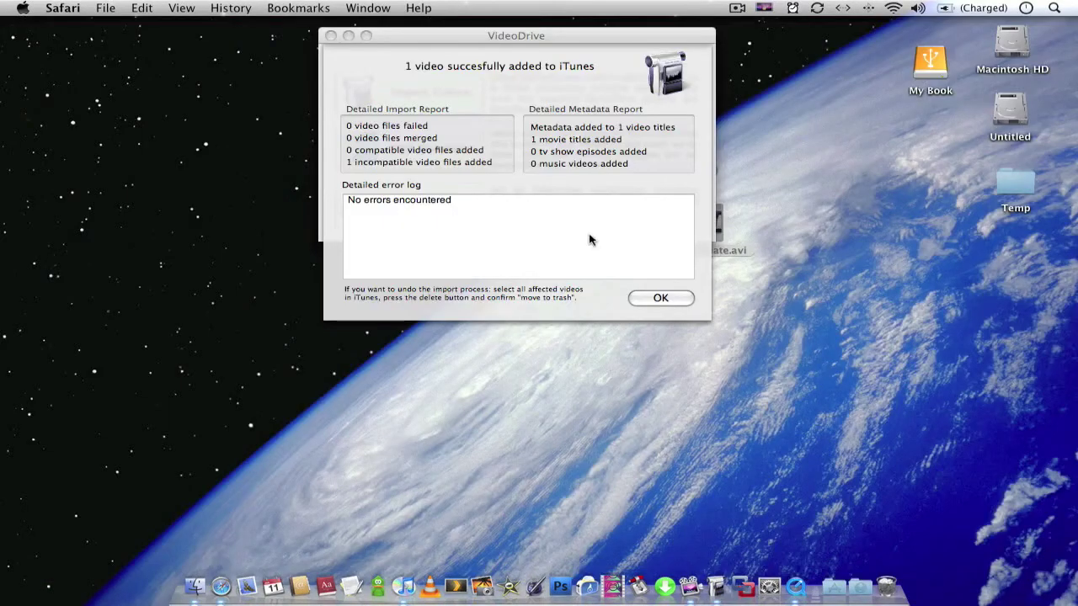
click(662, 298)
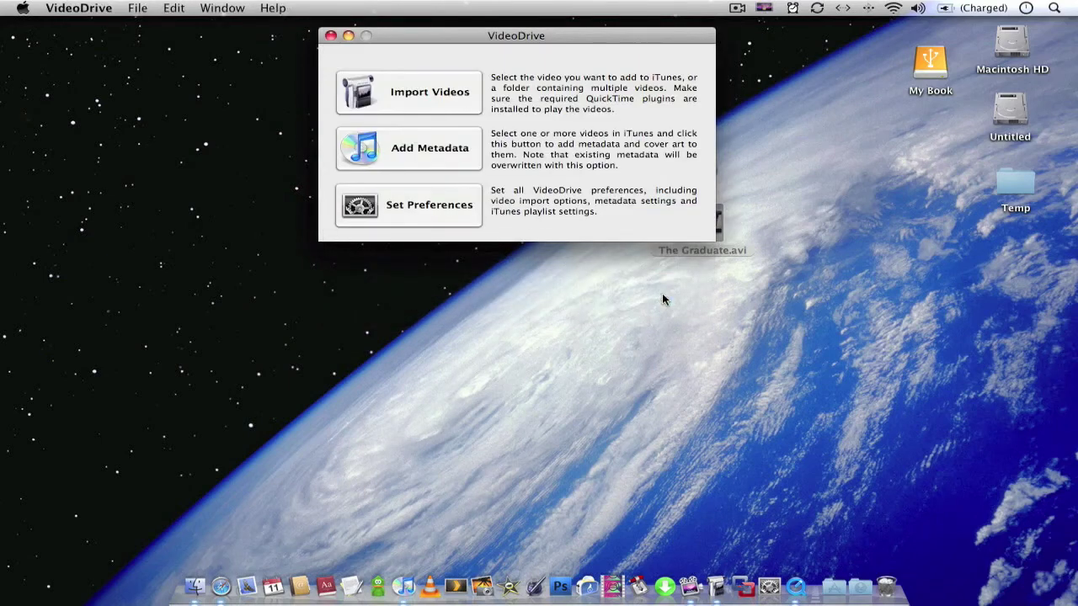
Switch to iTunes, examine The Graduate's cover art in the Movies library and close the window
click(404, 581)
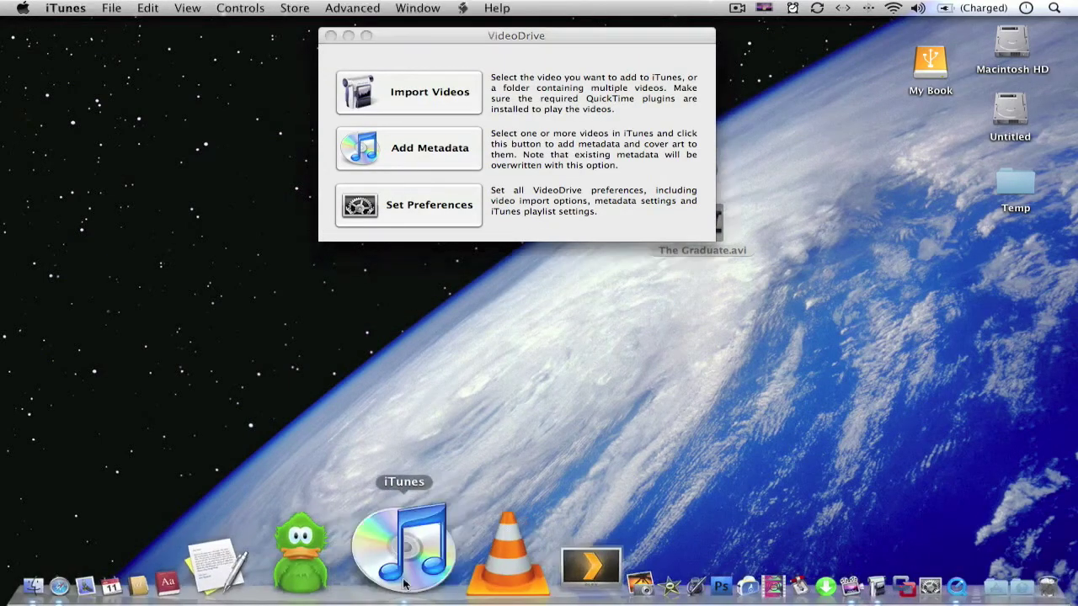
mouse_move(402, 202)
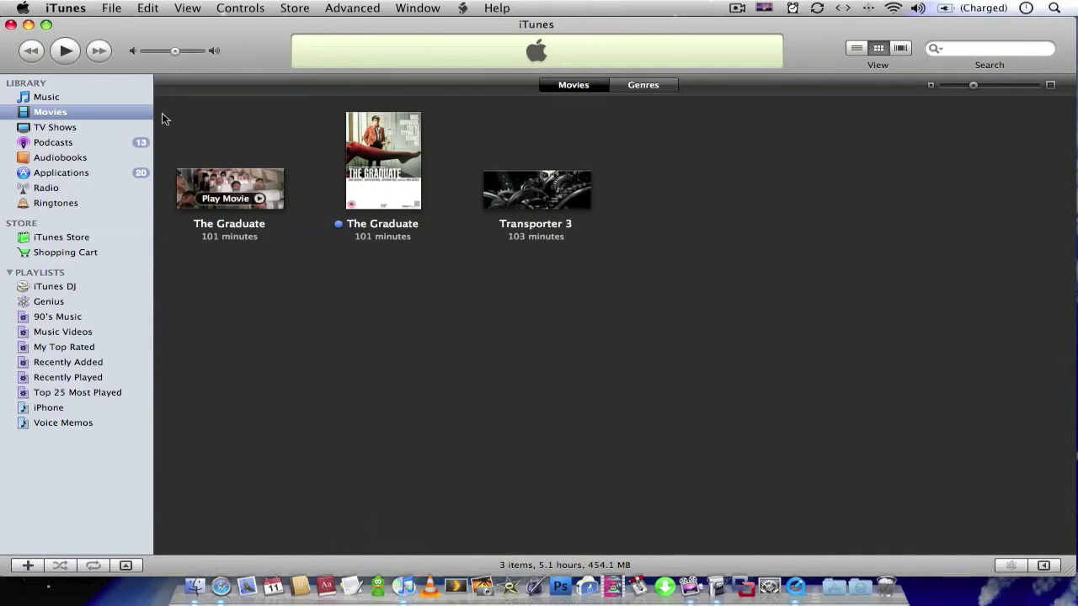
click(11, 25)
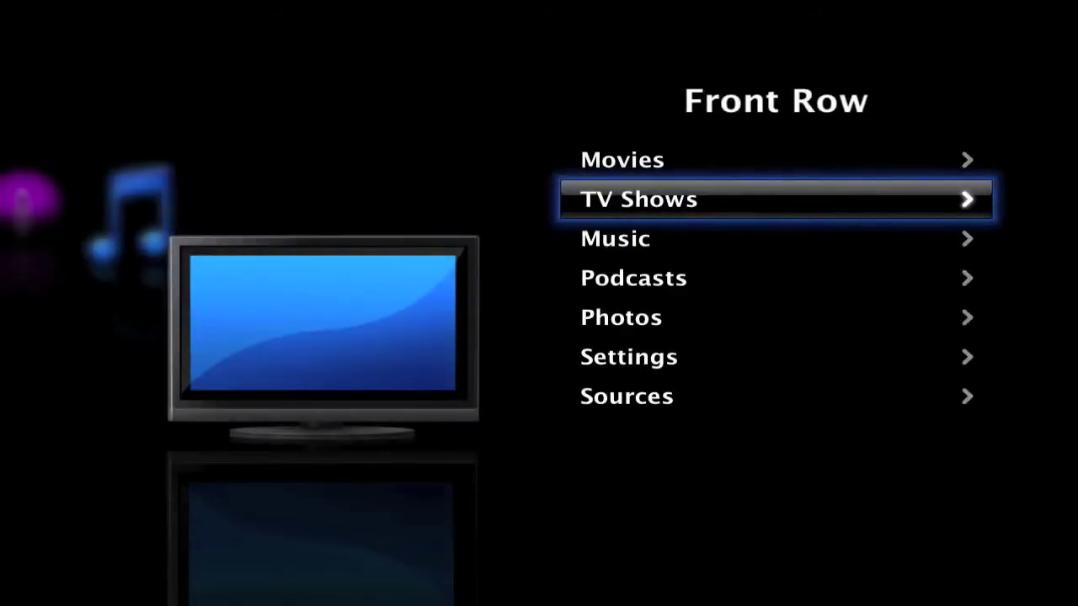
In Front Row, open Movies and view the second The Graduate entry
key(Up)
key(Return)
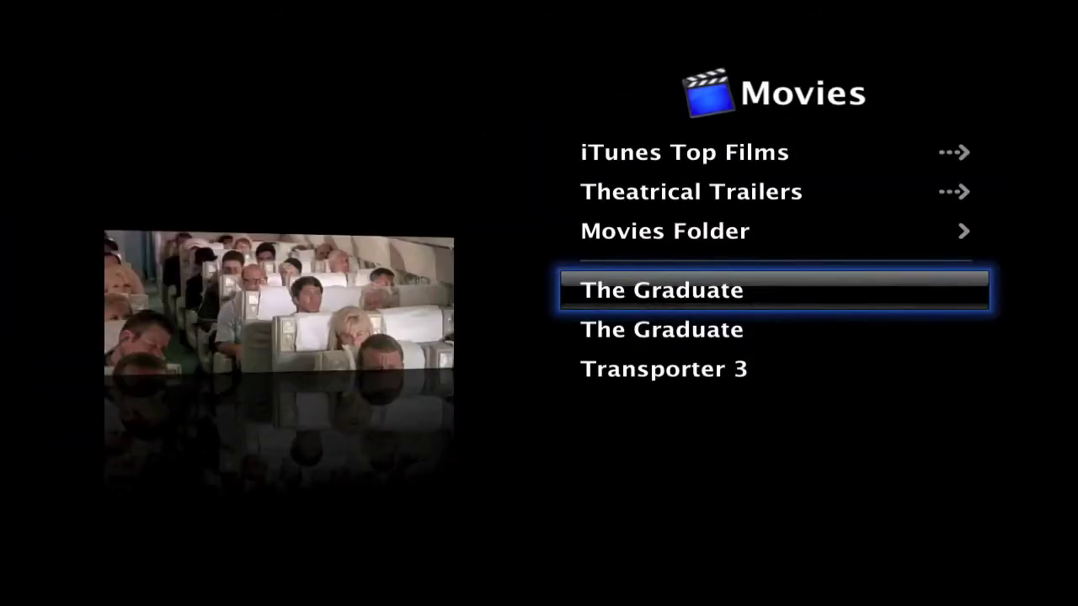
key(Down)
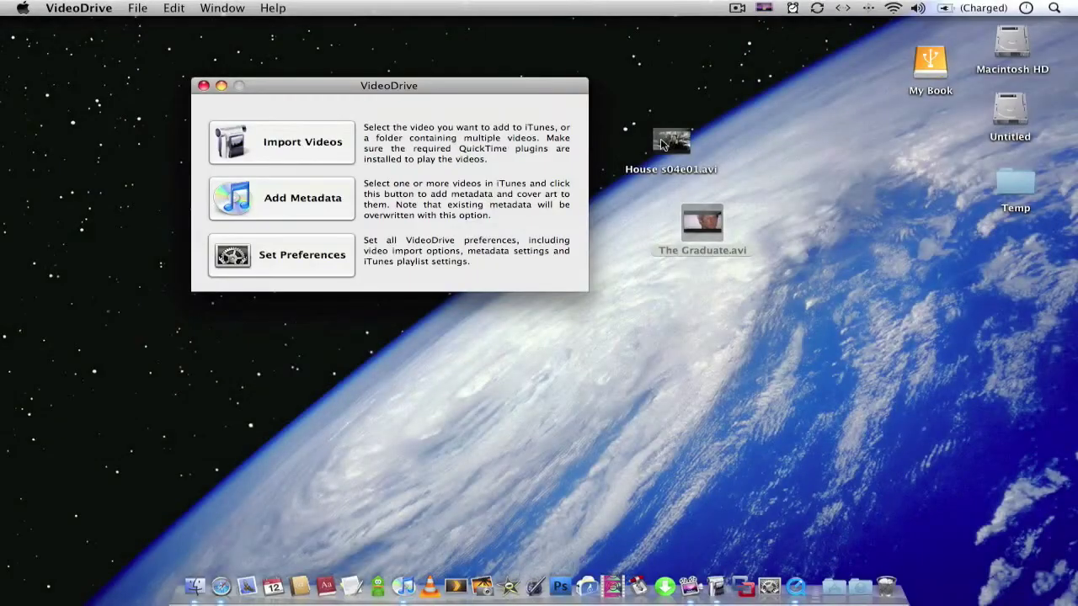
Import House s04e01.avi from the desktop into iTunes with VideoDrive and accept the House M.D. information found online
click(699, 137)
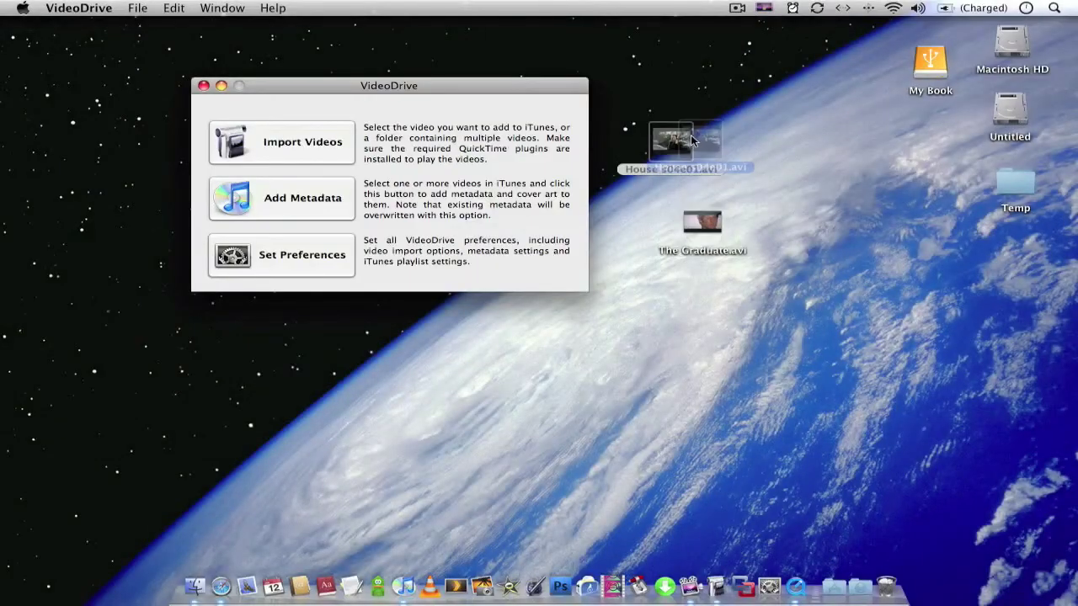
click(294, 145)
click(337, 134)
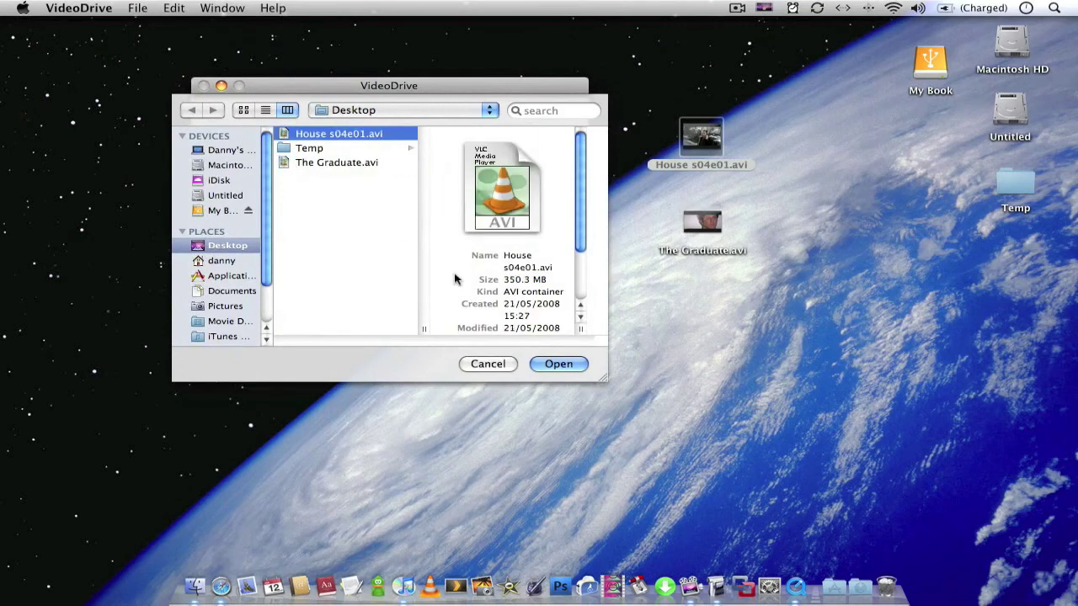
click(557, 364)
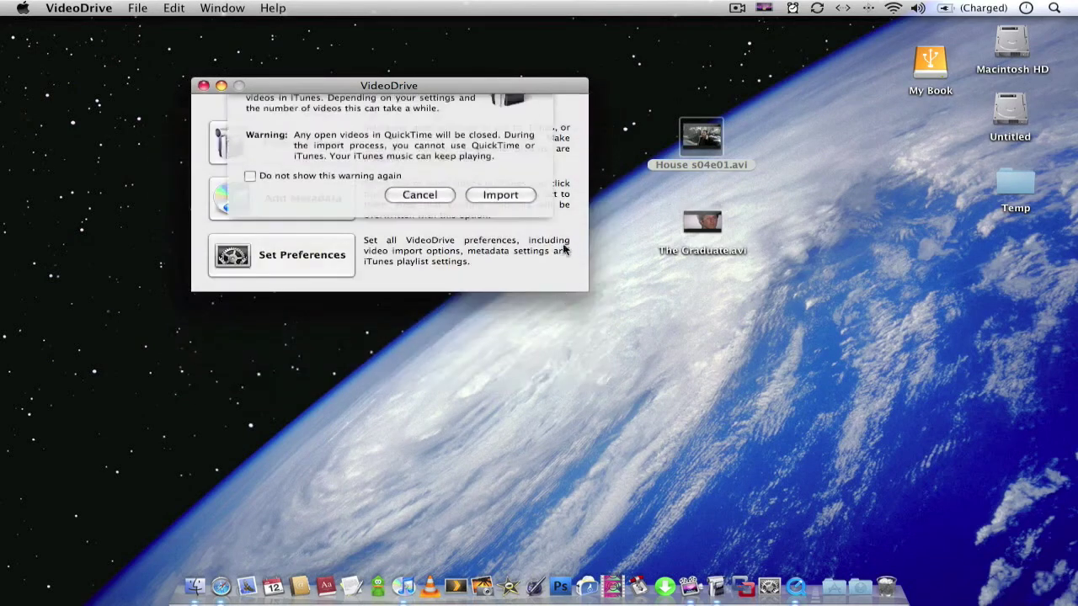
click(510, 233)
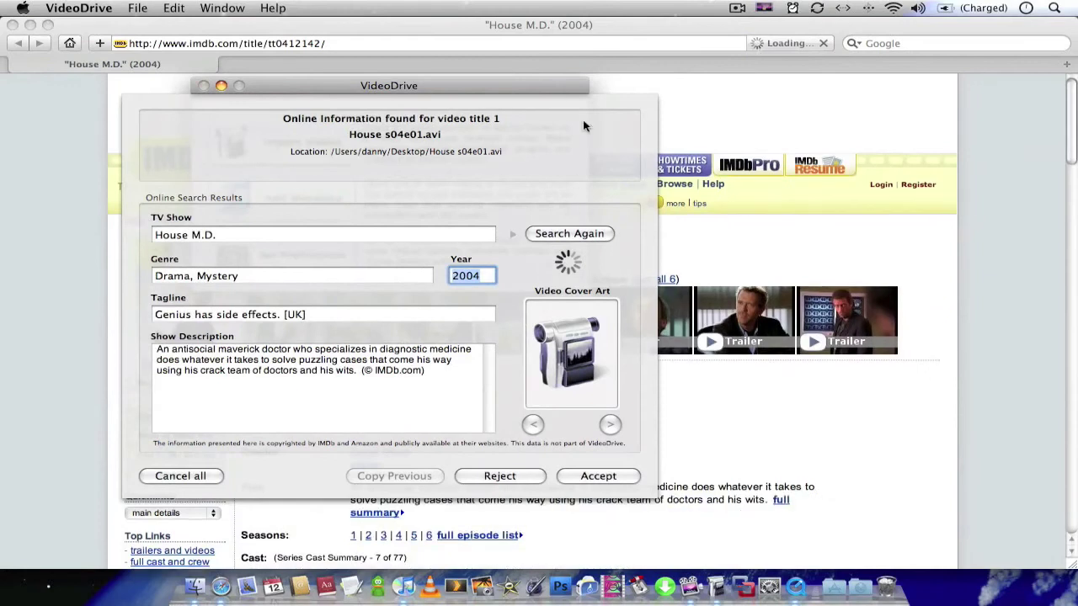
drag(461, 86, 578, 75)
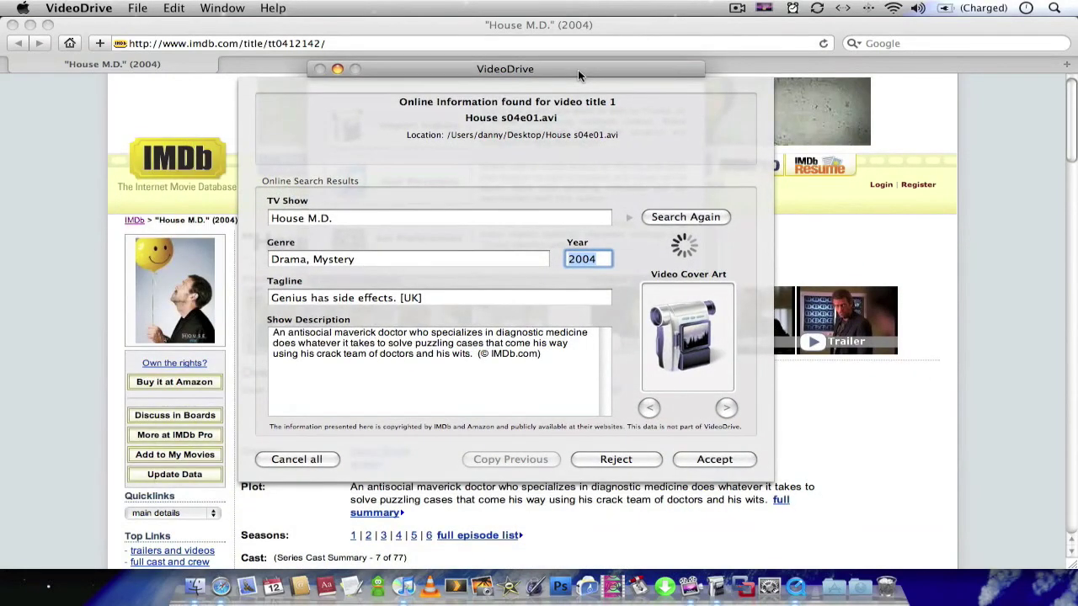
click(713, 460)
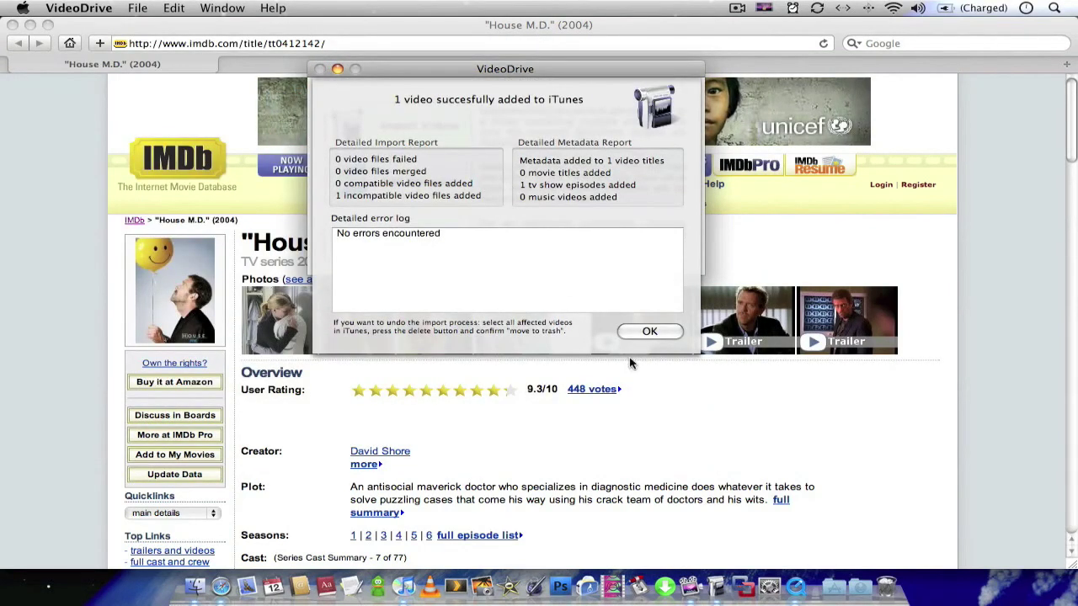
Dismiss VideoDrive's import report and close VideoDrive with the other applications hidden
click(641, 333)
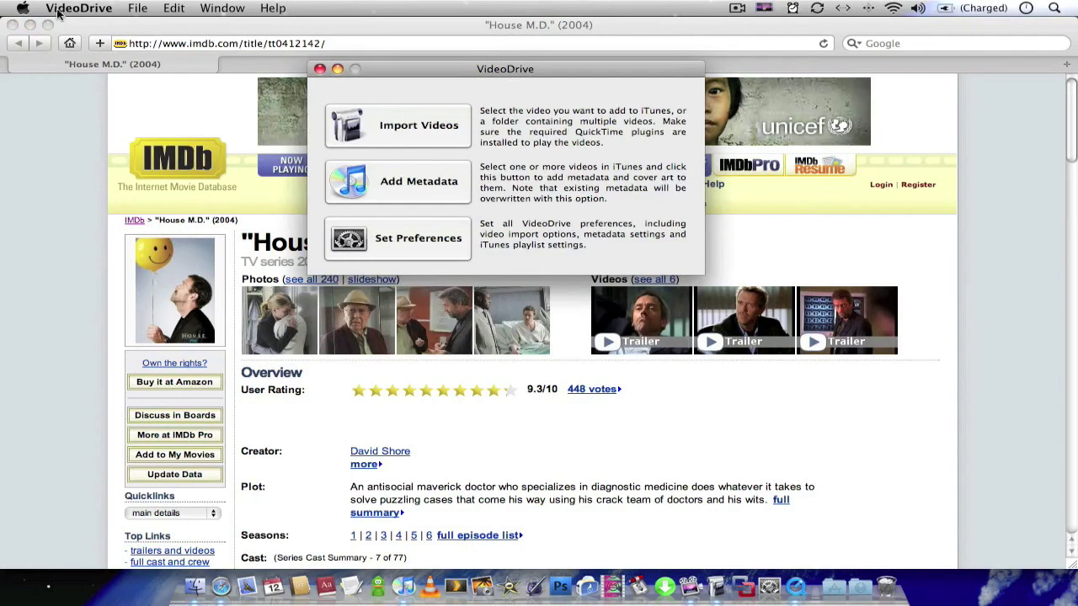
key(super+alt+h)
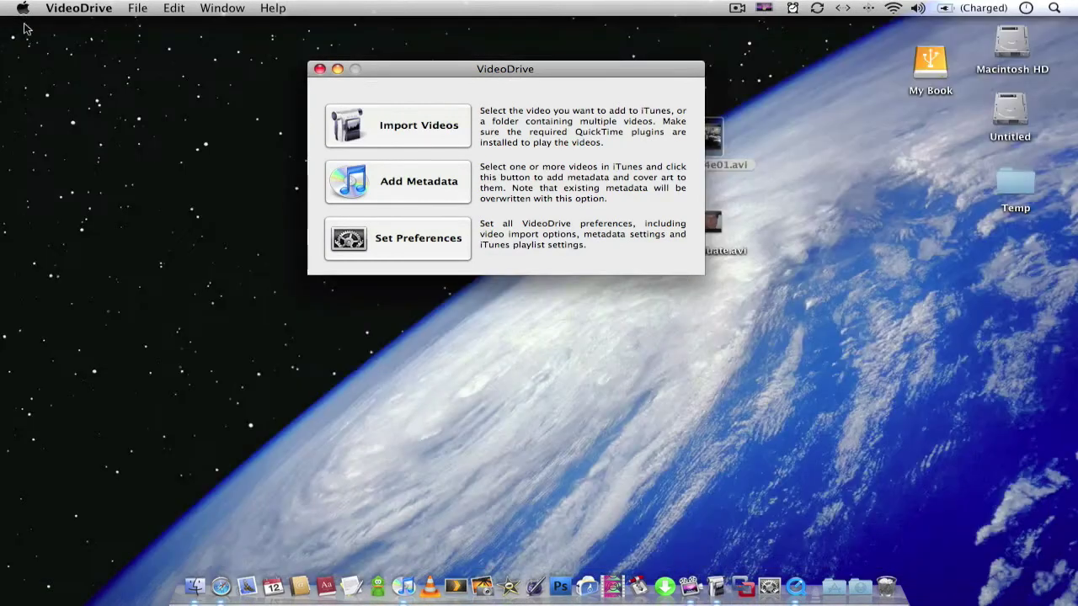
click(321, 70)
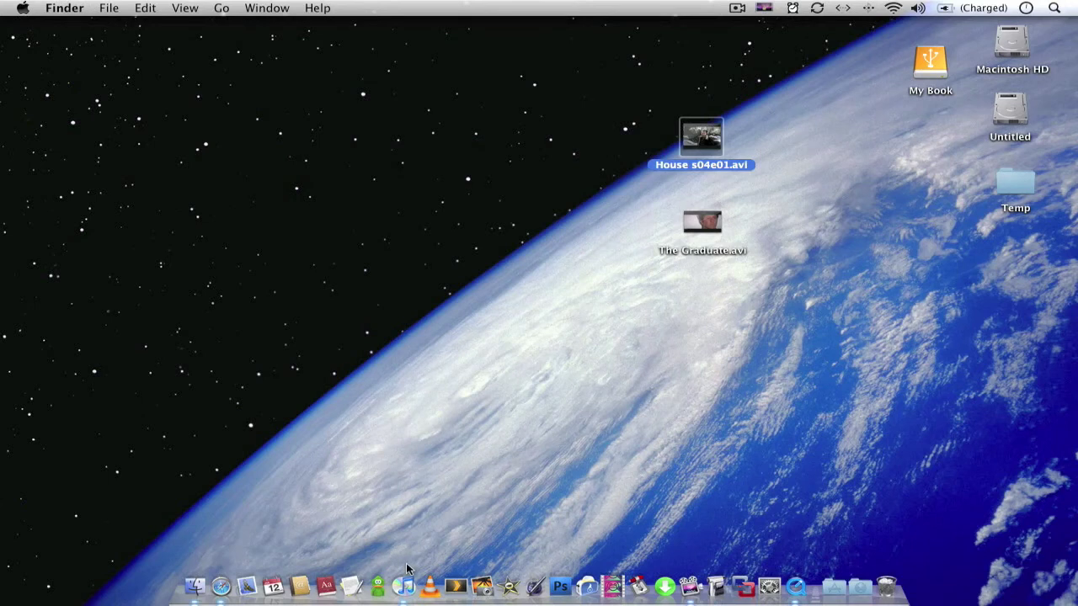
Switch to iTunes, examine the imported House M.D. episode's entry in the TV Shows library and close the window
click(410, 520)
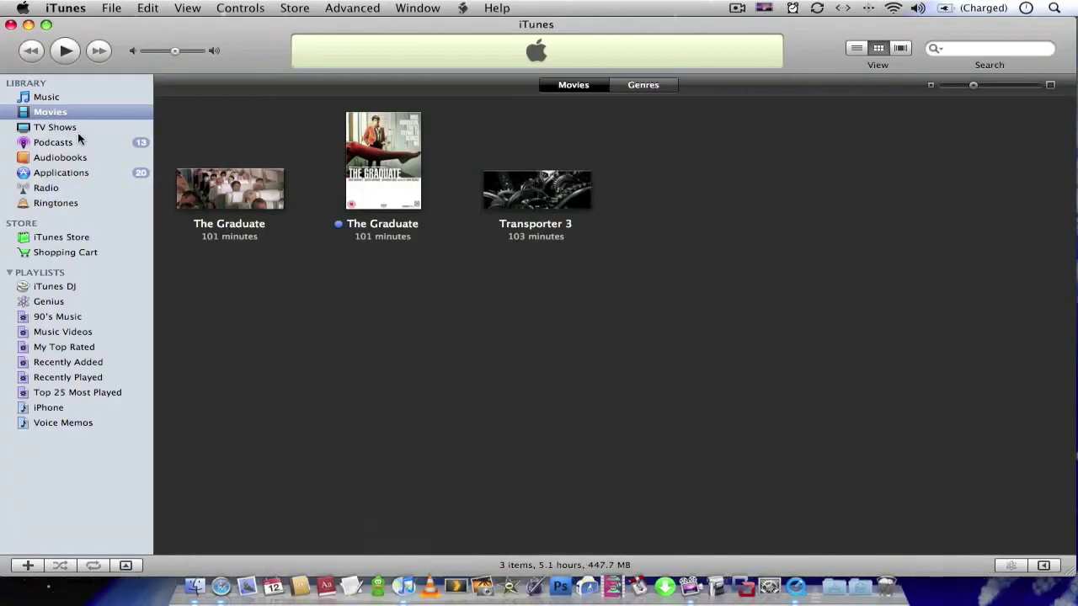
click(52, 128)
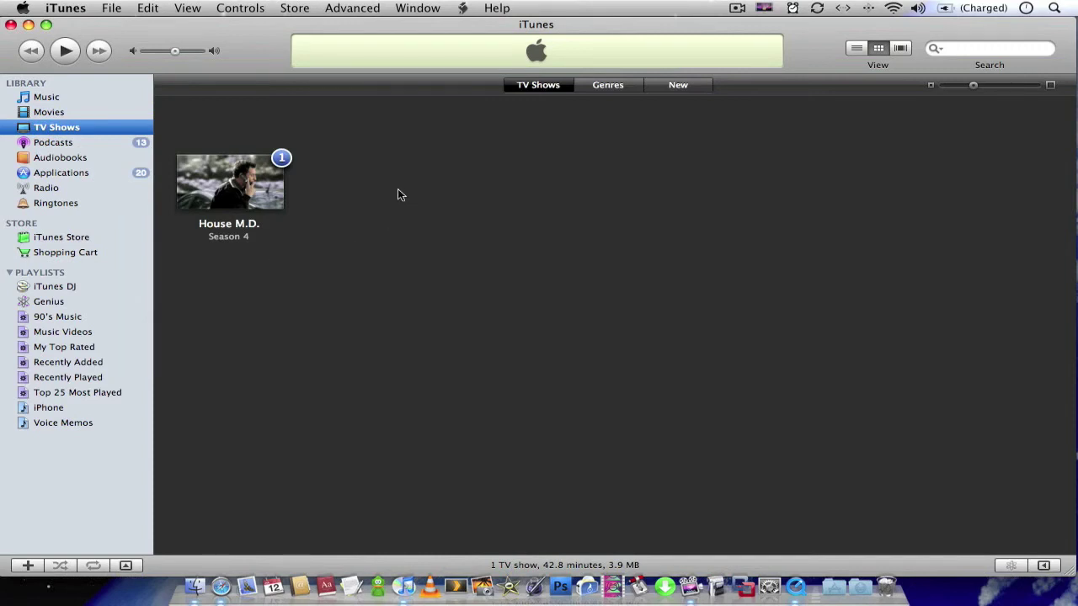
mouse_move(243, 209)
click(11, 25)
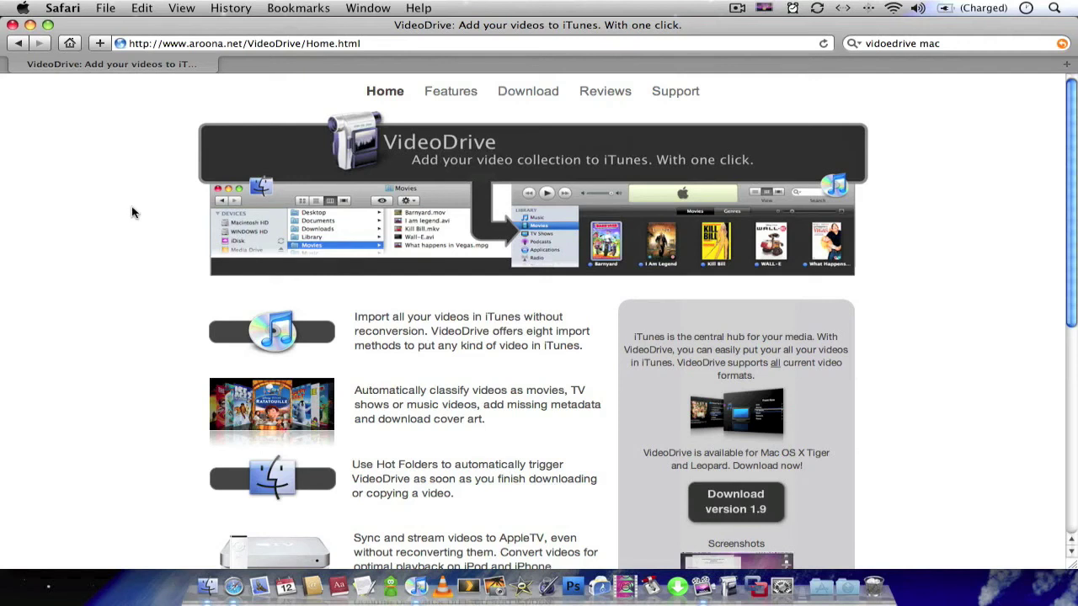
Look through the feature overview and download section on the VideoDrive home page in Safari
scroll(131, 212, down, 8)
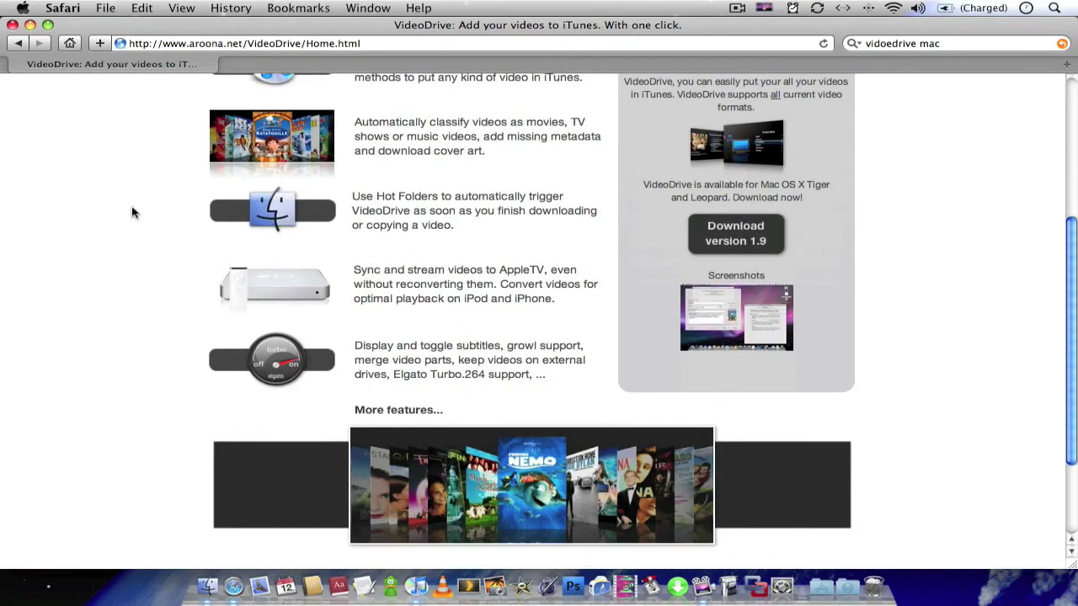
scroll(131, 213, up, 8)
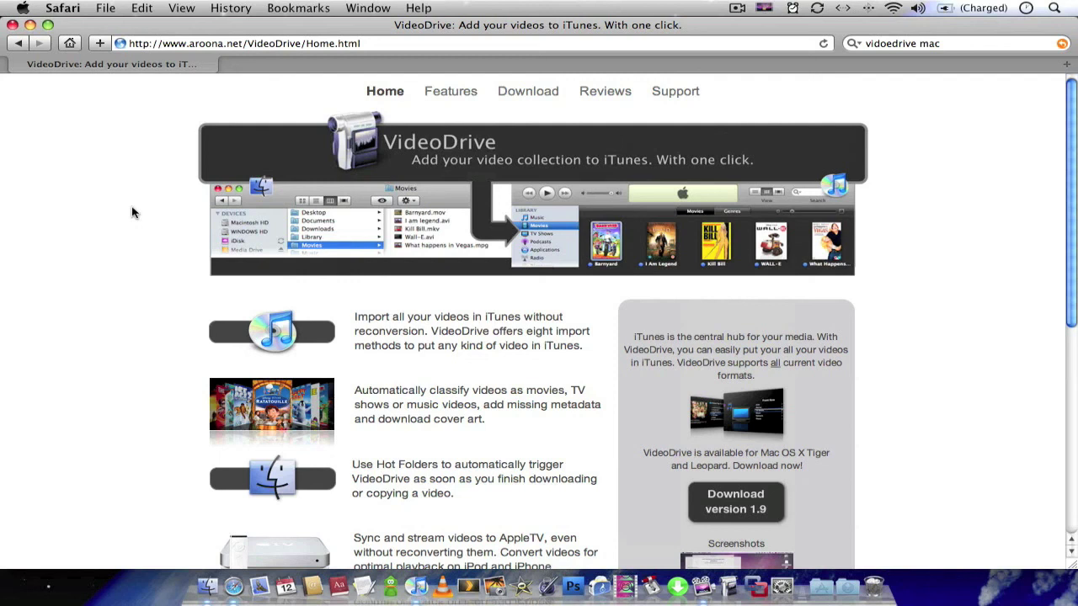
scroll(131, 212, down, 5)
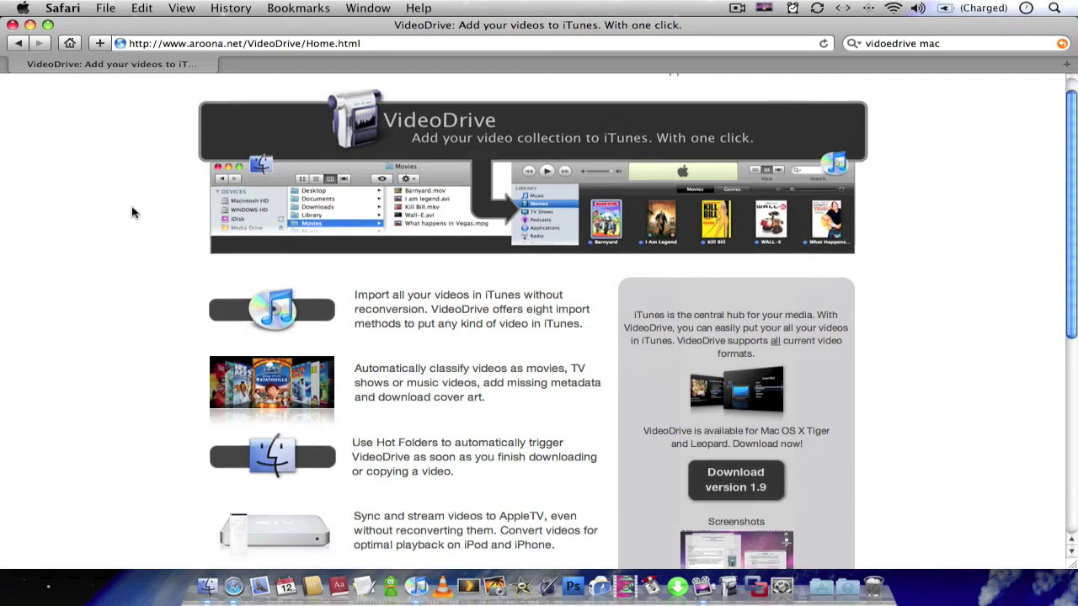
scroll(131, 212, up, 5)
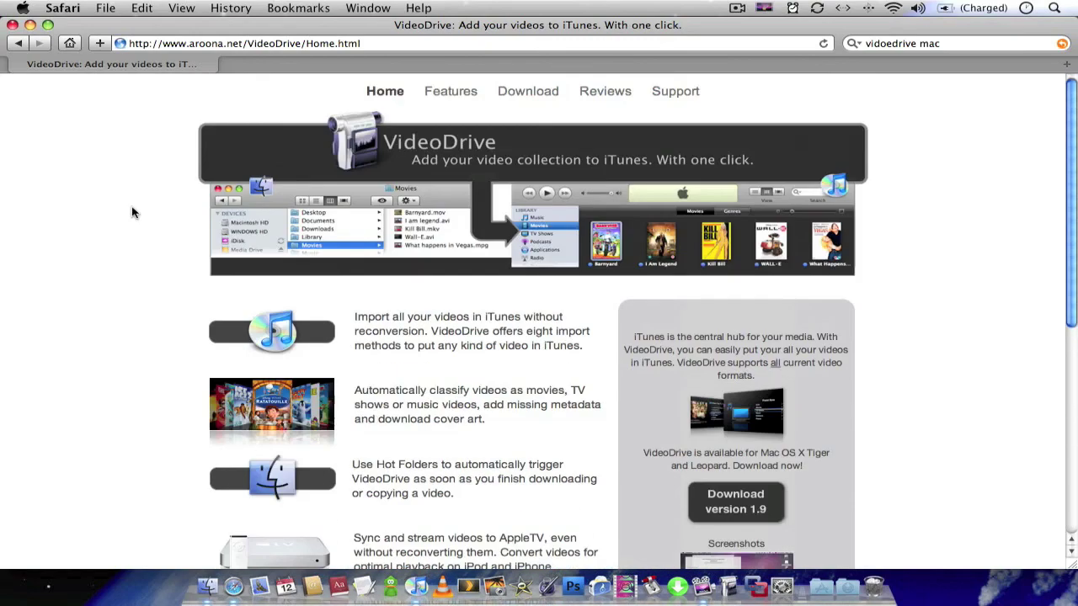